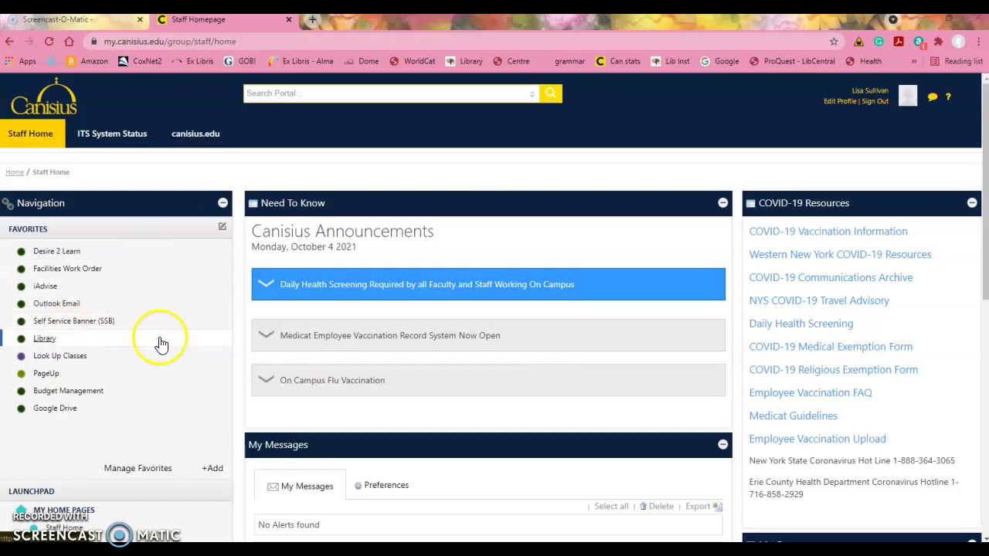
Open the Library website from the favorites on the staff homepage
scroll(165, 337, down, 4)
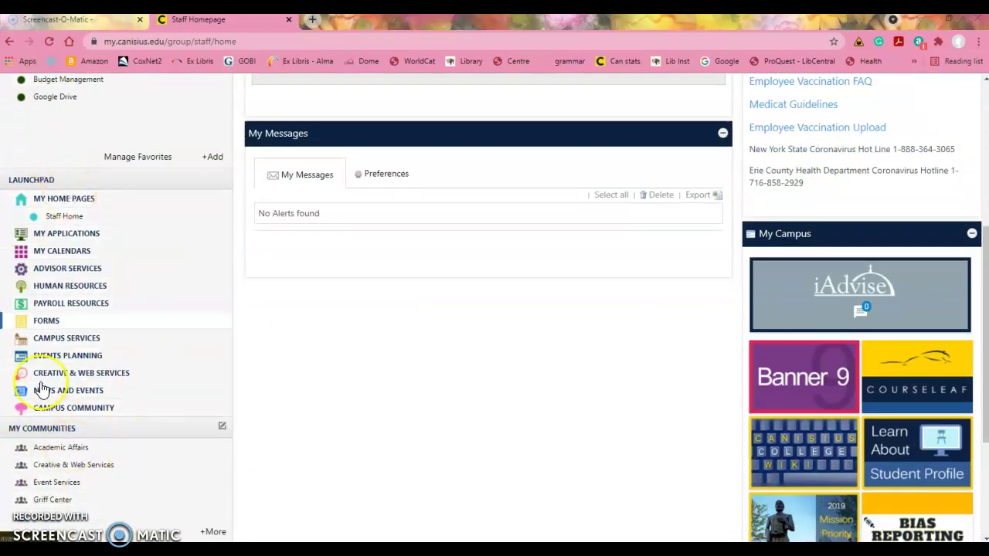
scroll(214, 305, up, 1)
scroll(211, 303, up, 2)
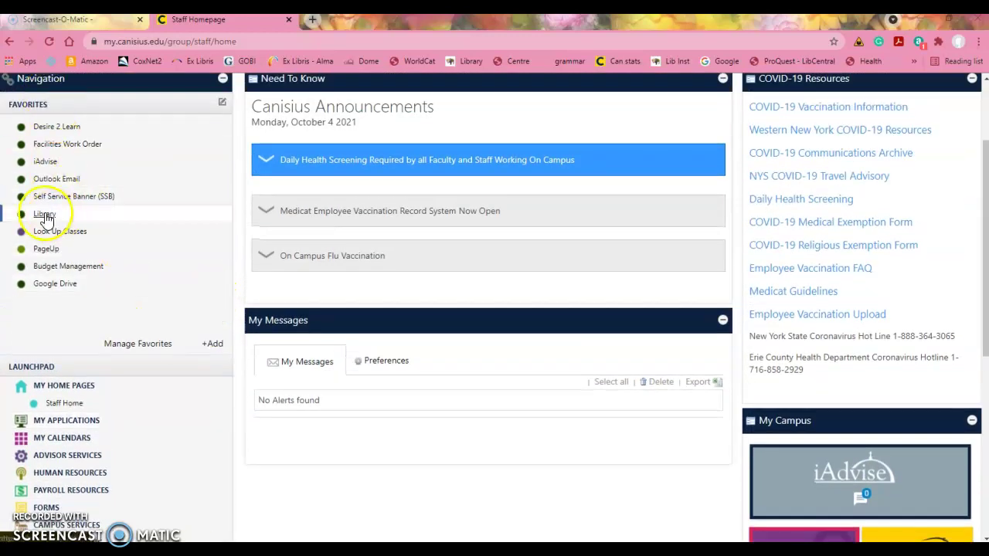
click(55, 222)
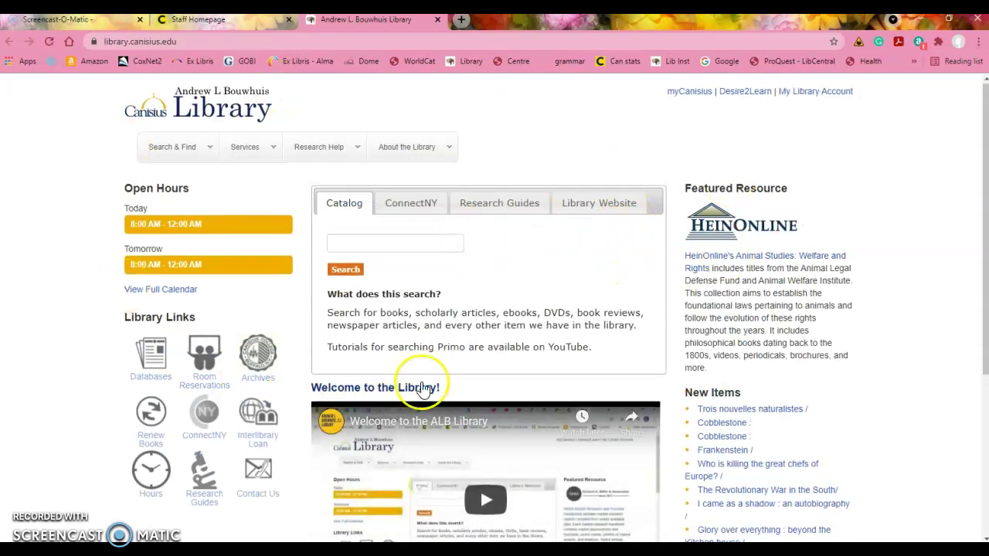
Search the library catalog for "New York Times" in quotation marks and open the 1857 newspaper record The New York times
click(385, 246)
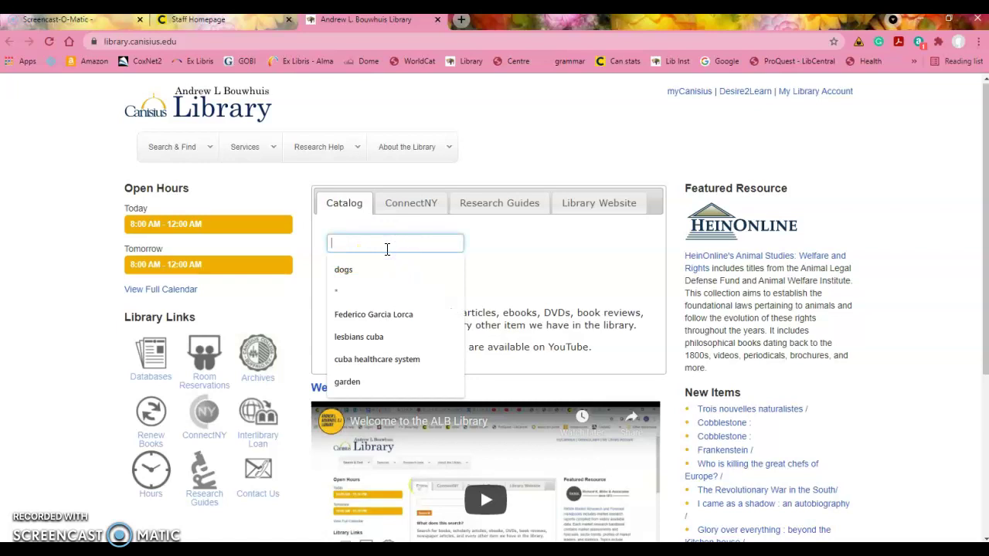
text("New York Times)
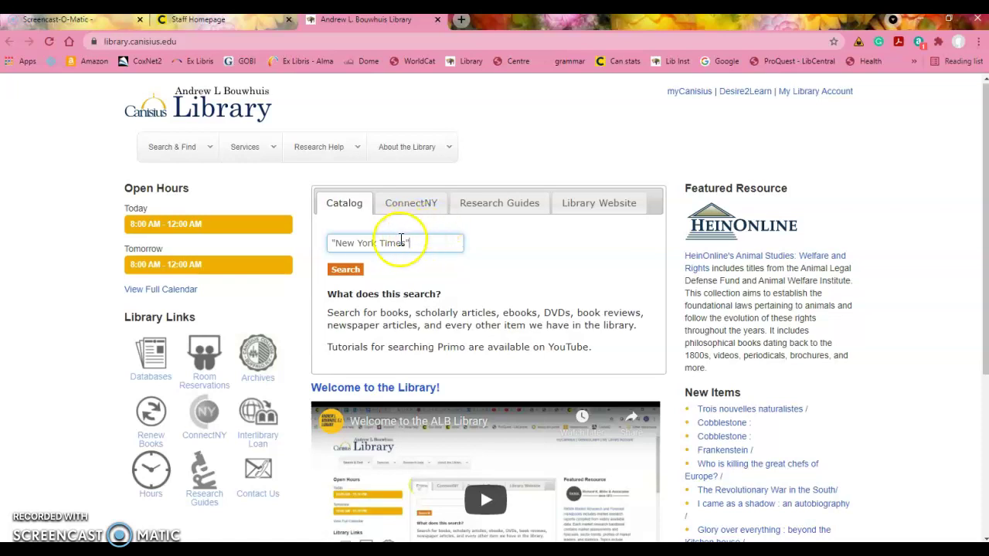
click(346, 270)
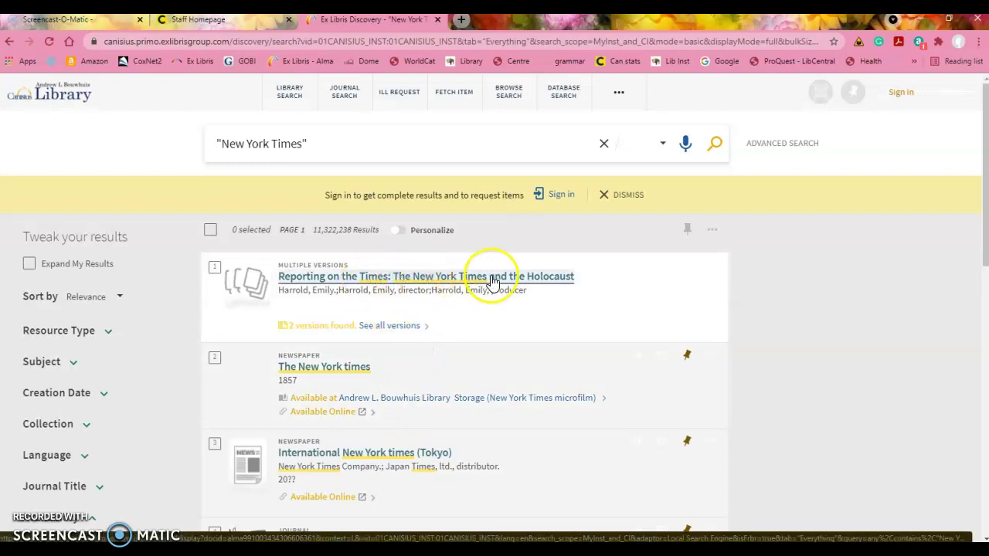
scroll(477, 332, down, 1)
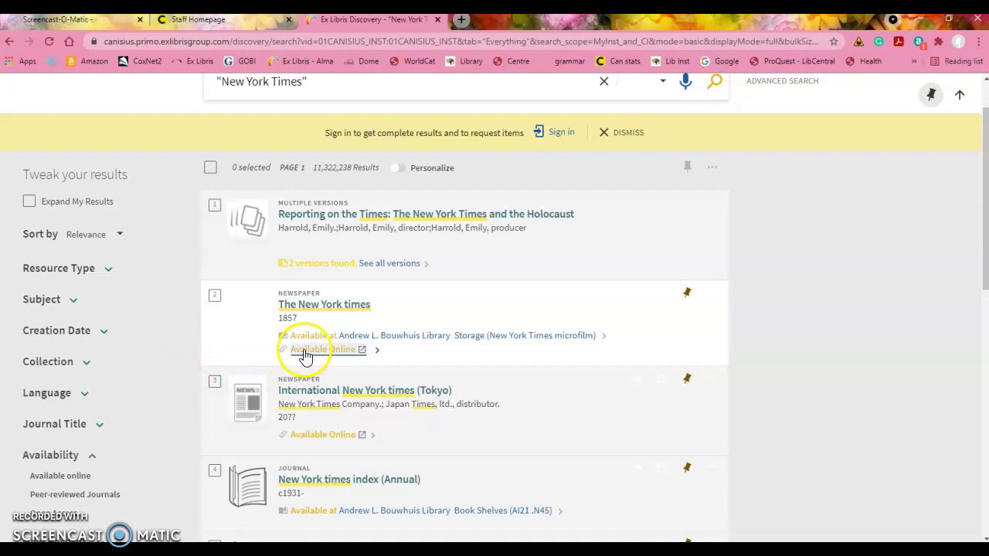
click(314, 306)
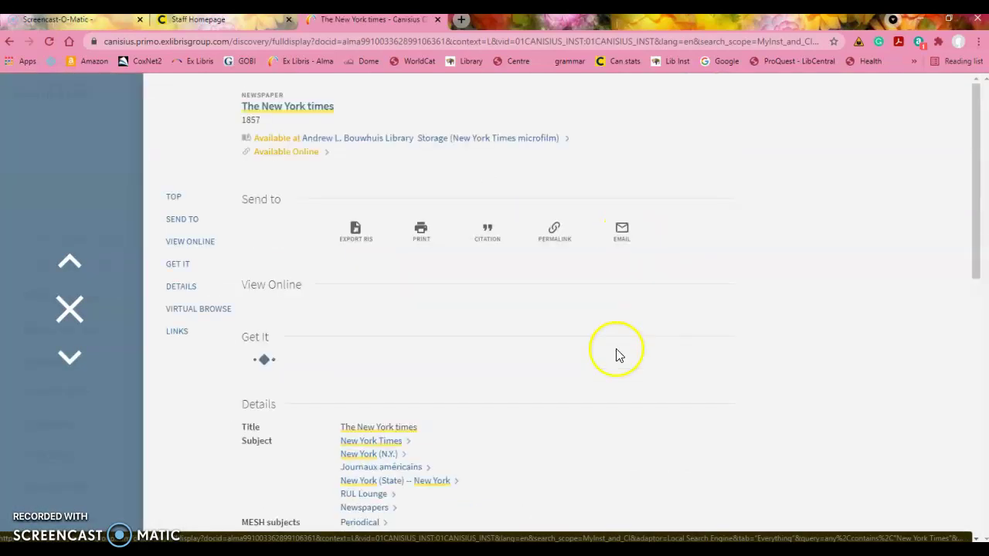
Open the New York Times full-text source listed as available from 1980 in the record's online availability list
scroll(621, 360, down, 1)
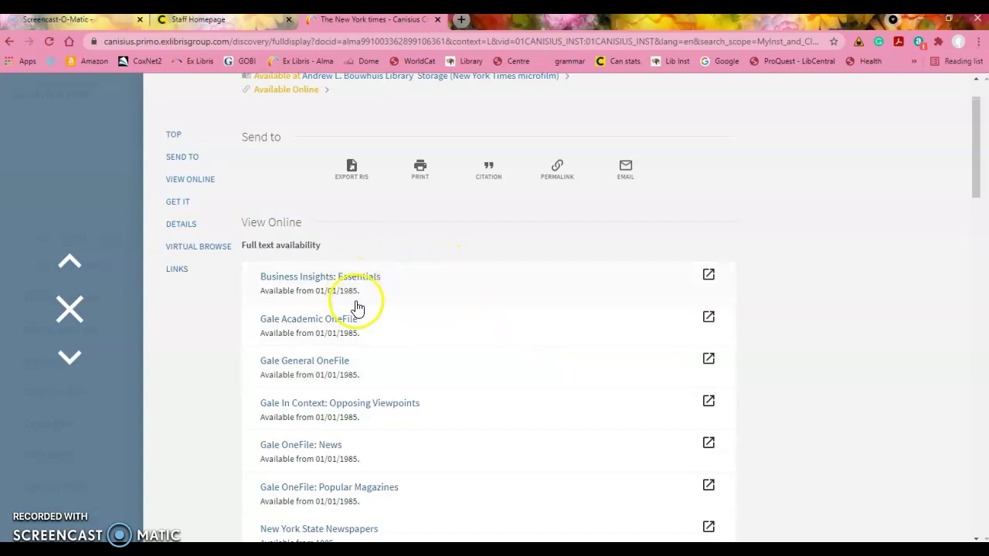
scroll(427, 319, down, 1)
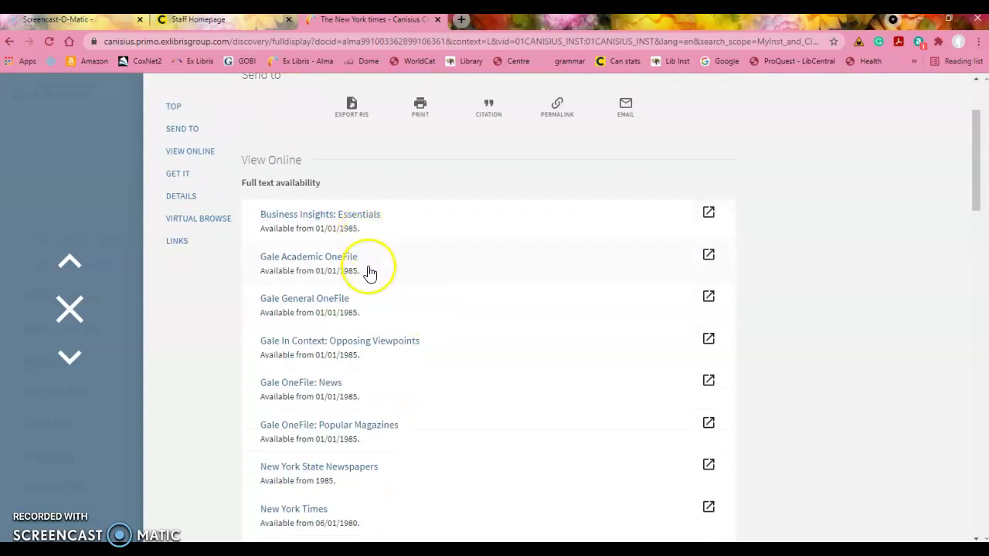
scroll(371, 373, down, 1)
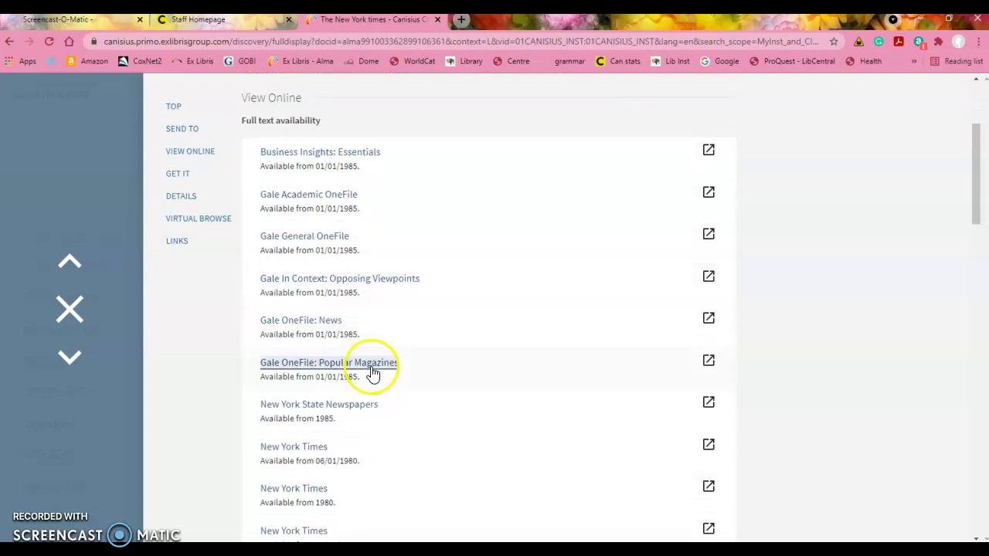
scroll(371, 371, down, 1)
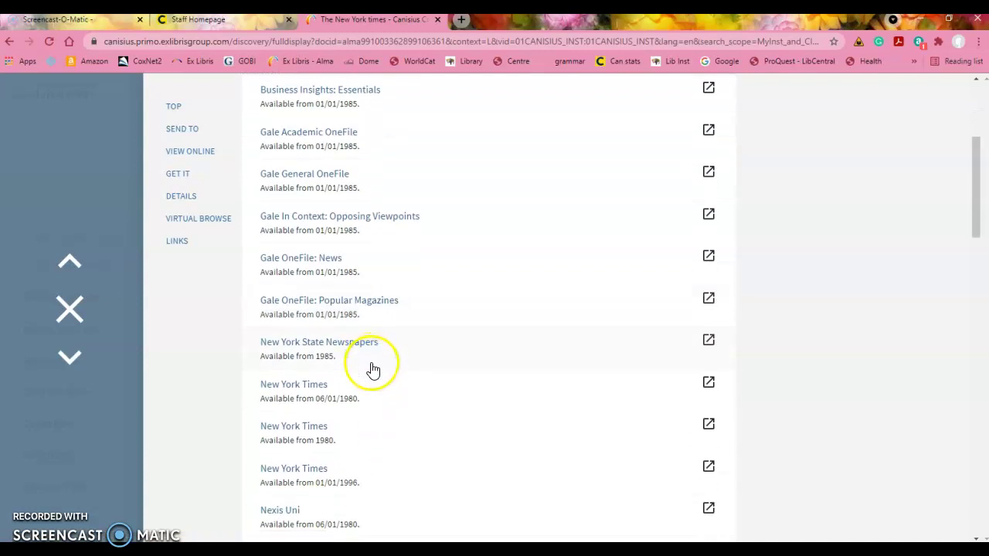
scroll(371, 365, down, 2)
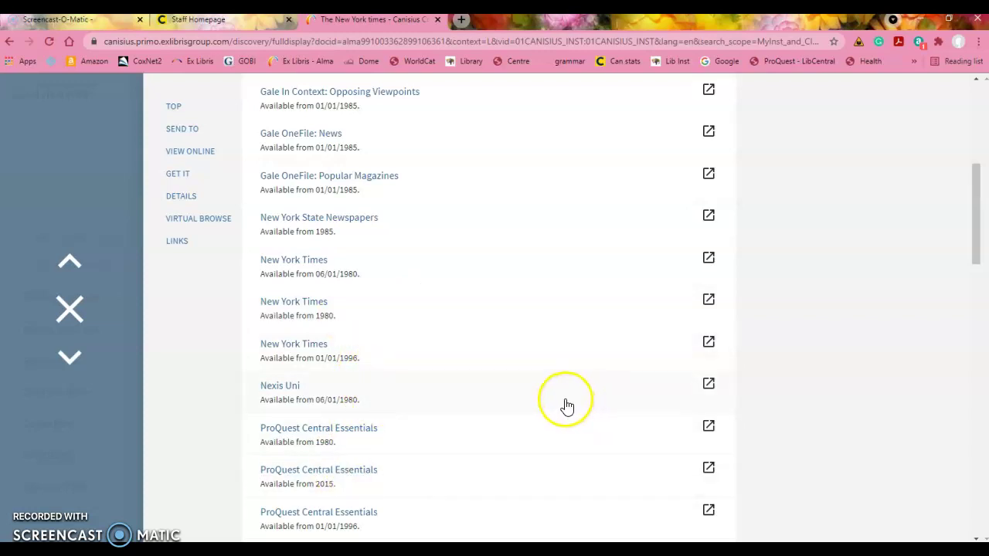
click(294, 307)
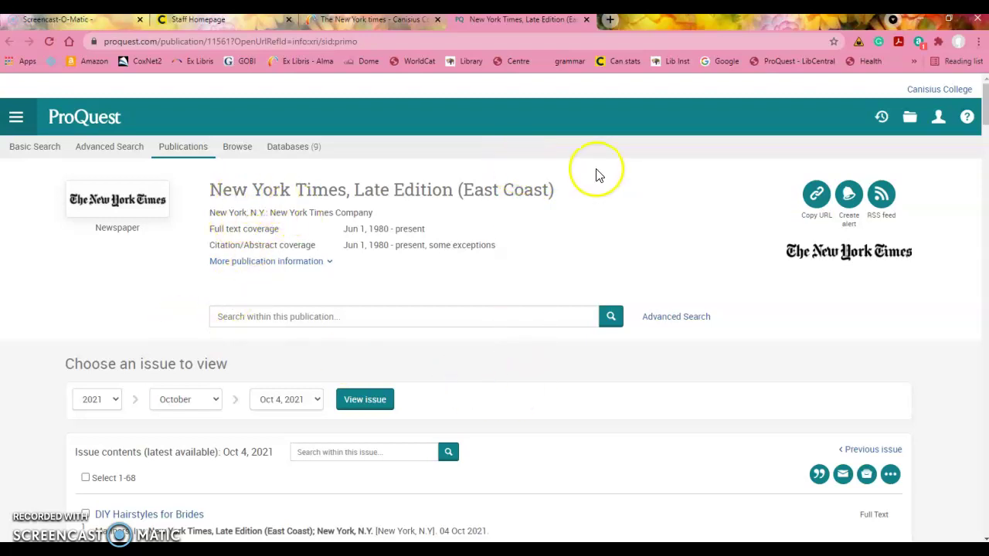
click(263, 316)
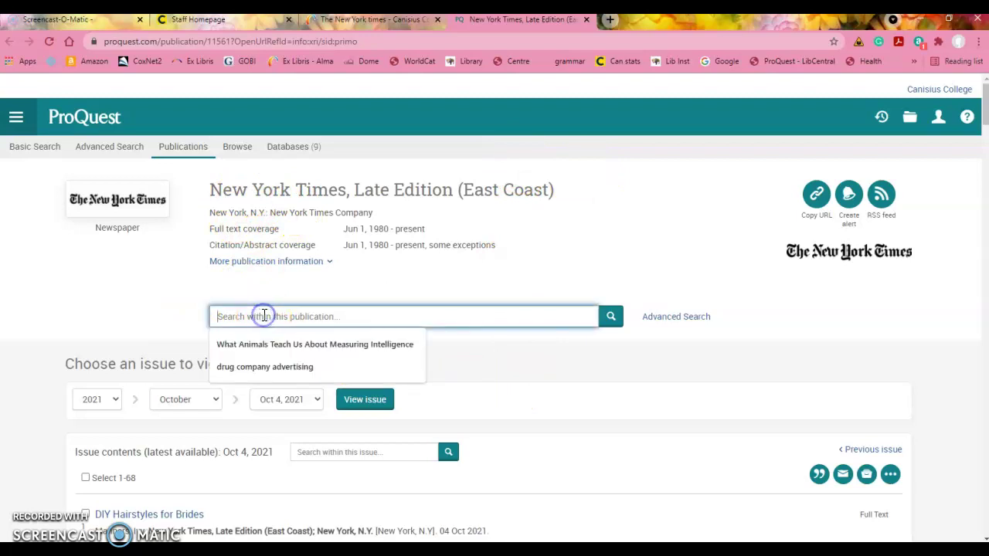
click(138, 303)
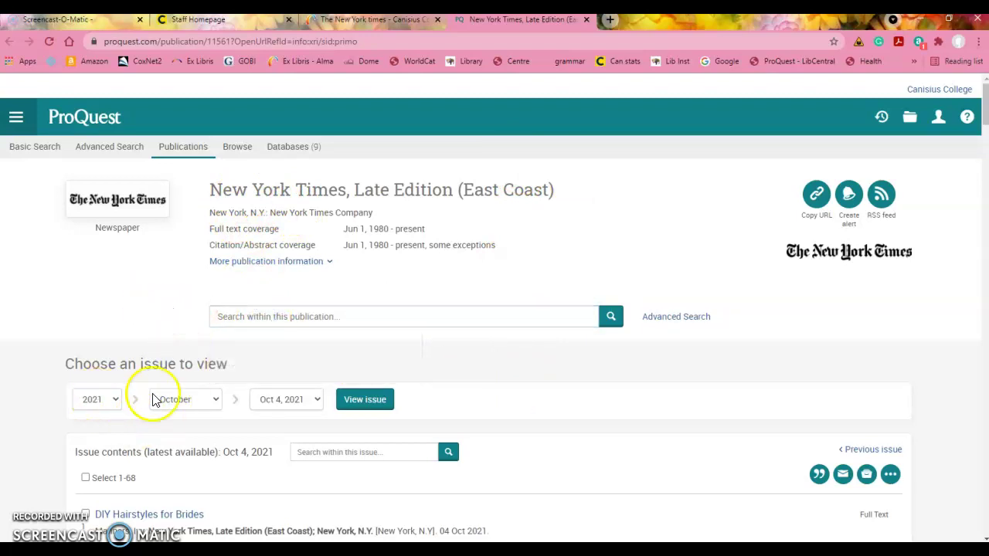
click(115, 399)
click(115, 397)
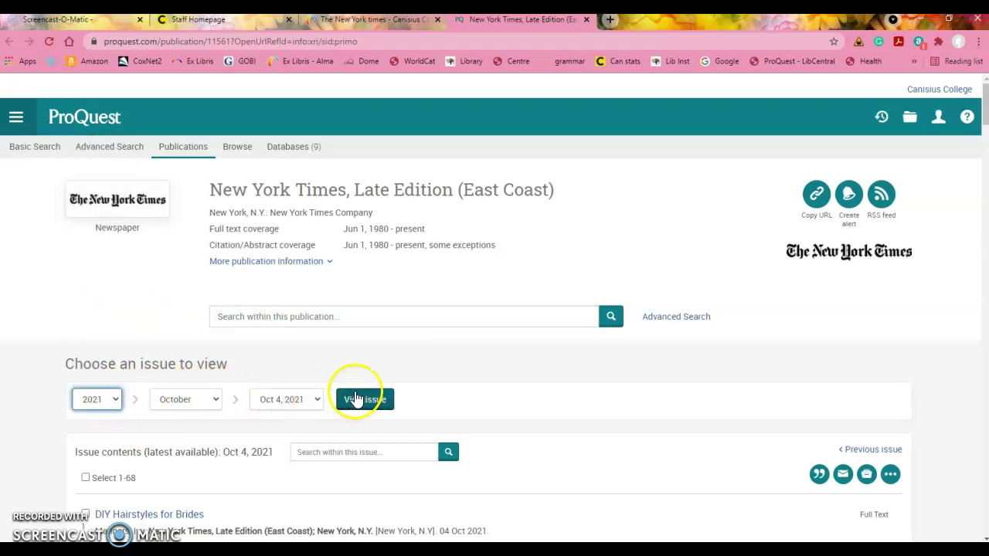
click(261, 316)
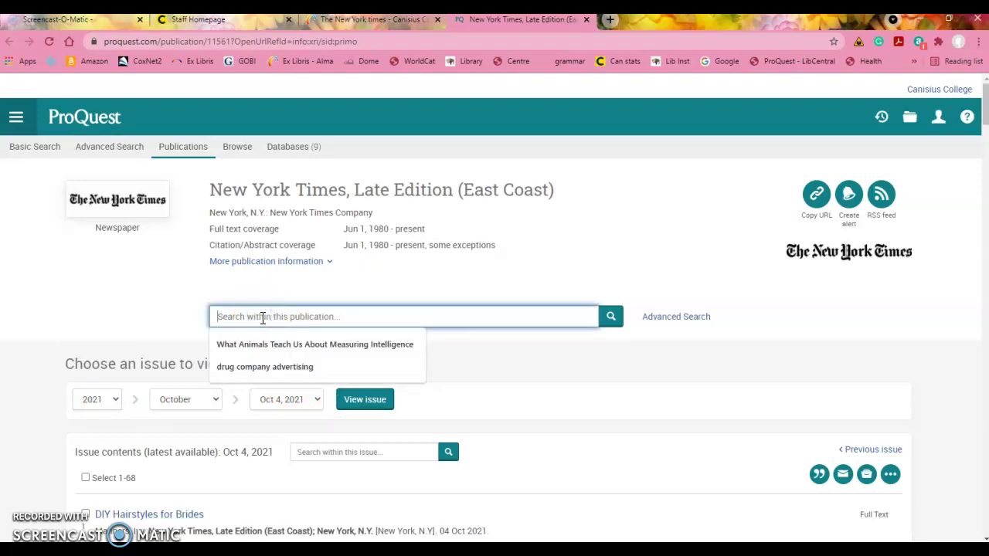
click(82, 317)
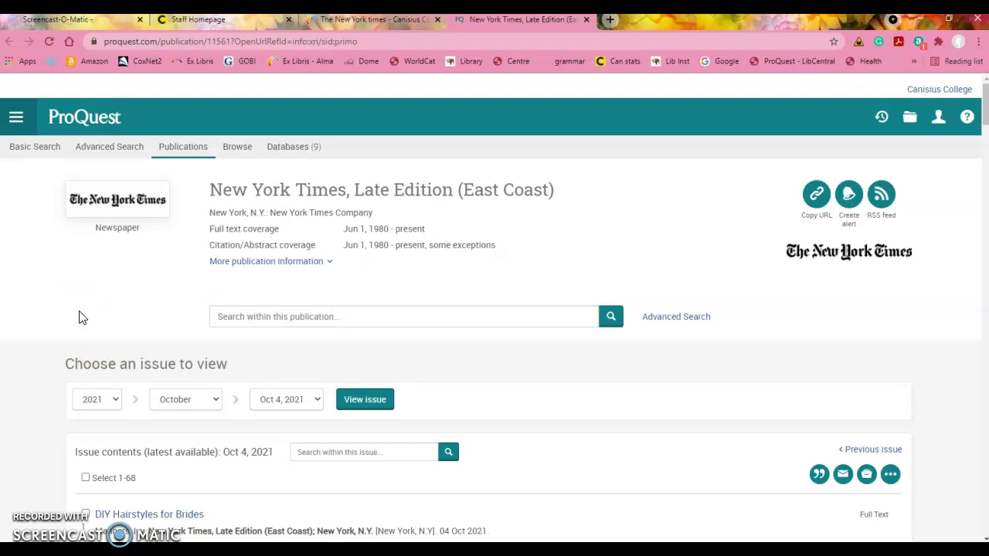
Search within the New York Times publication for drug company advertising
click(275, 317)
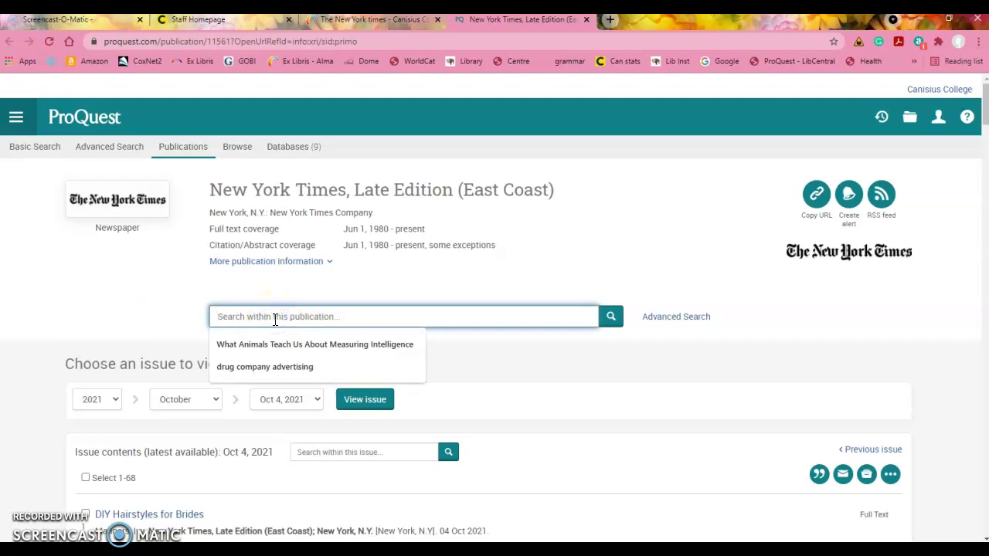
click(276, 367)
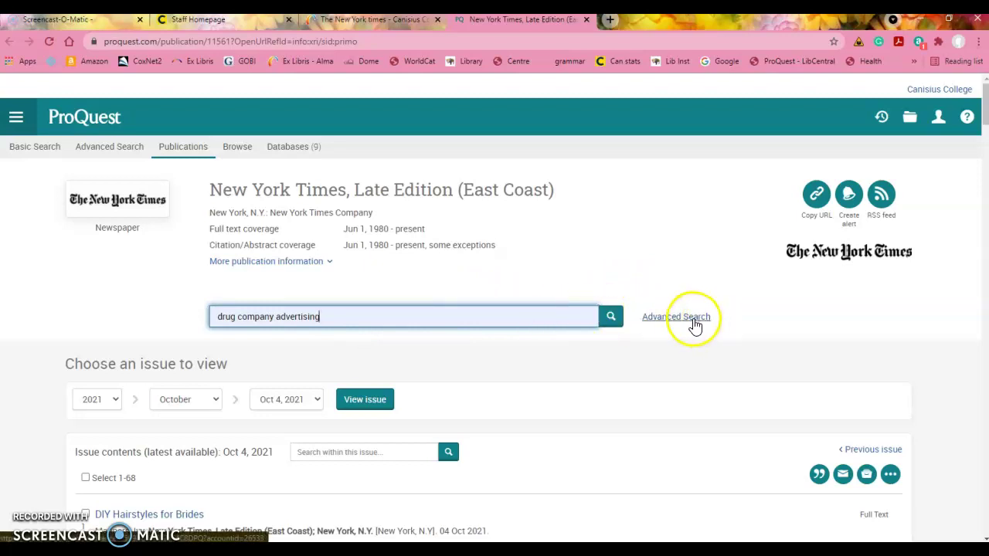
click(610, 320)
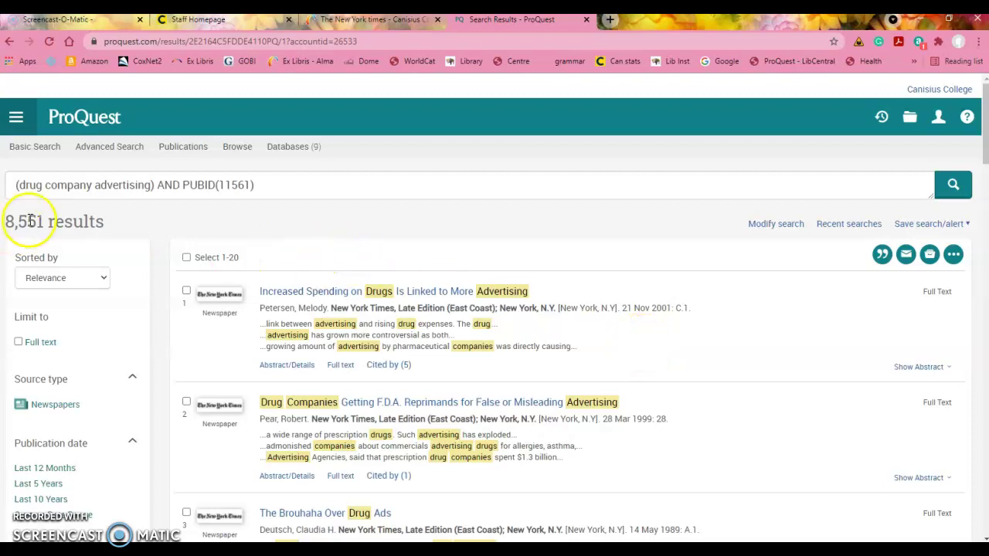
Expand the Subject and Document type filters of the search results and examine their options
scroll(673, 214, down, 1)
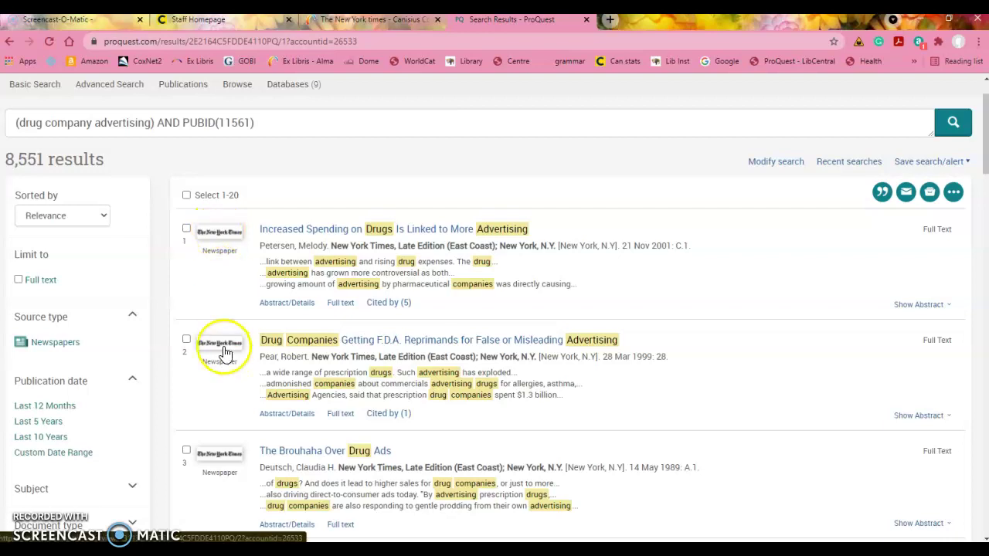
scroll(161, 419, down, 2)
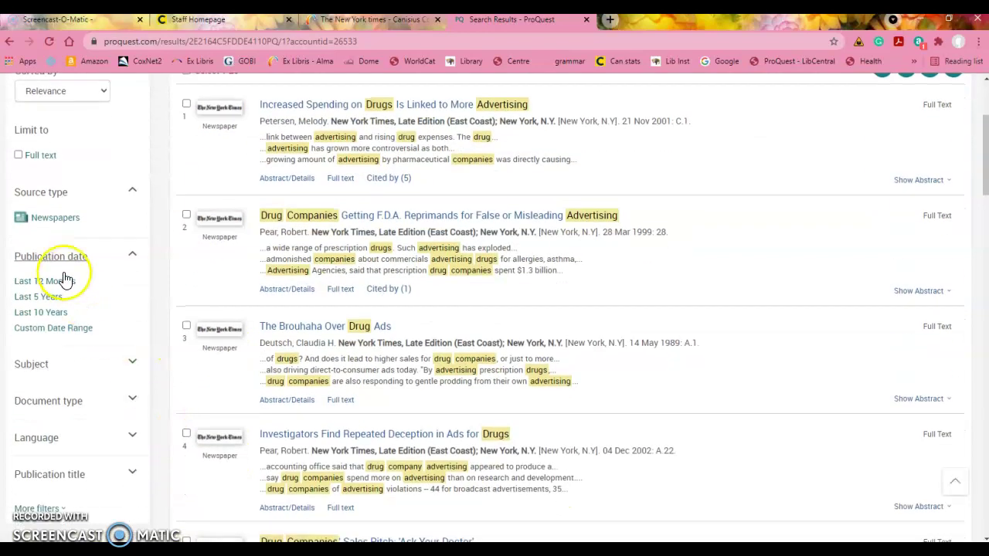
click(137, 366)
scroll(149, 394, down, 2)
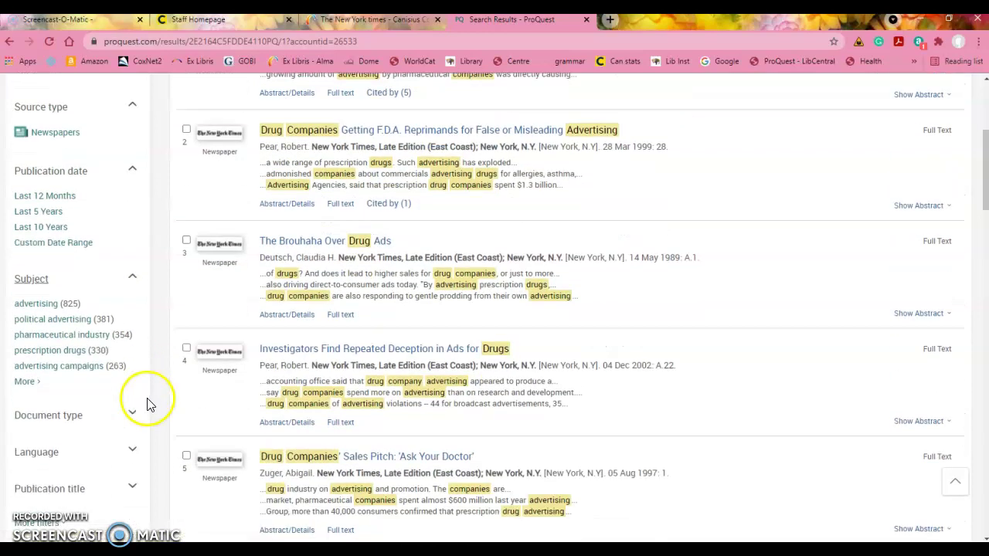
click(130, 372)
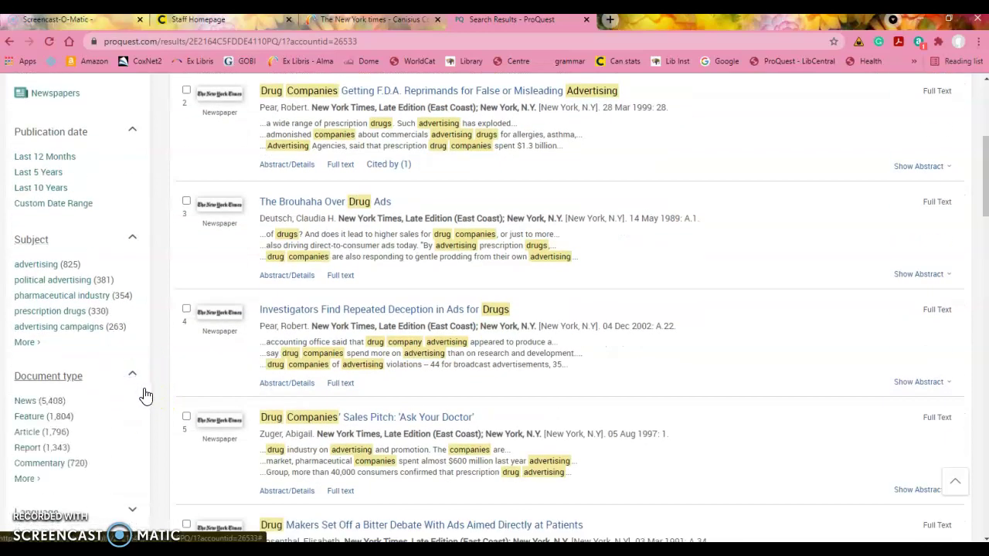
scroll(144, 393, down, 1)
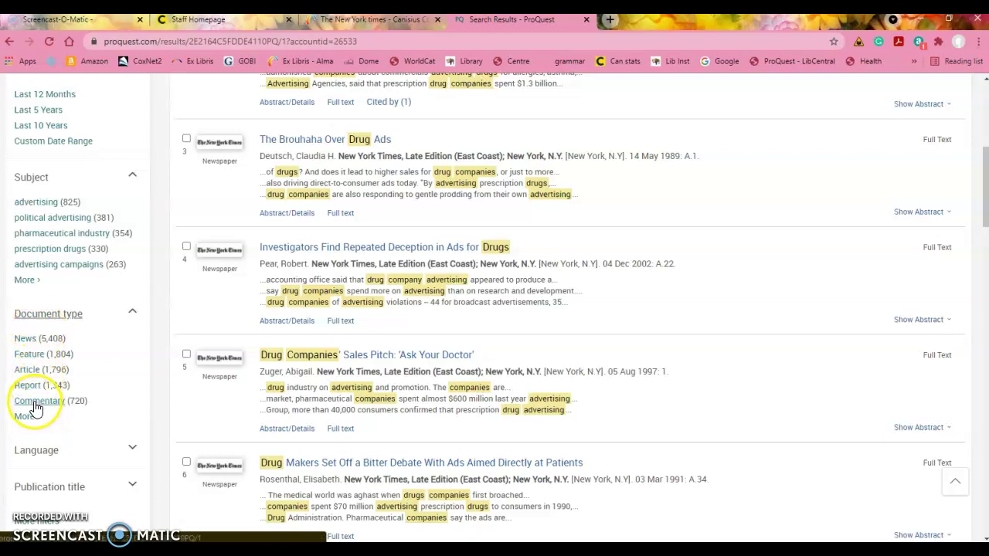
scroll(84, 421, down, 1)
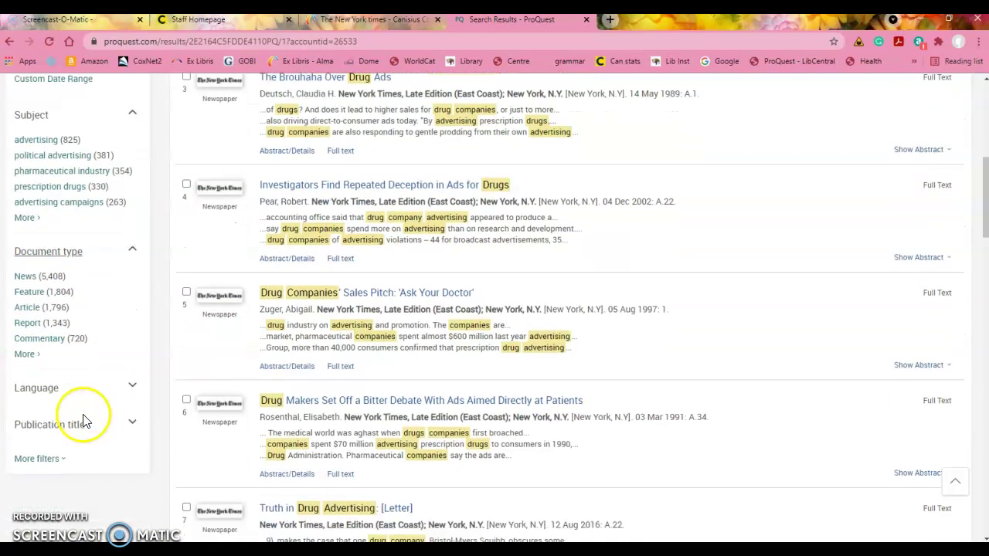
Check the available options in the Language filter and collapse it again
scroll(104, 410, up, 2)
scroll(103, 410, down, 2)
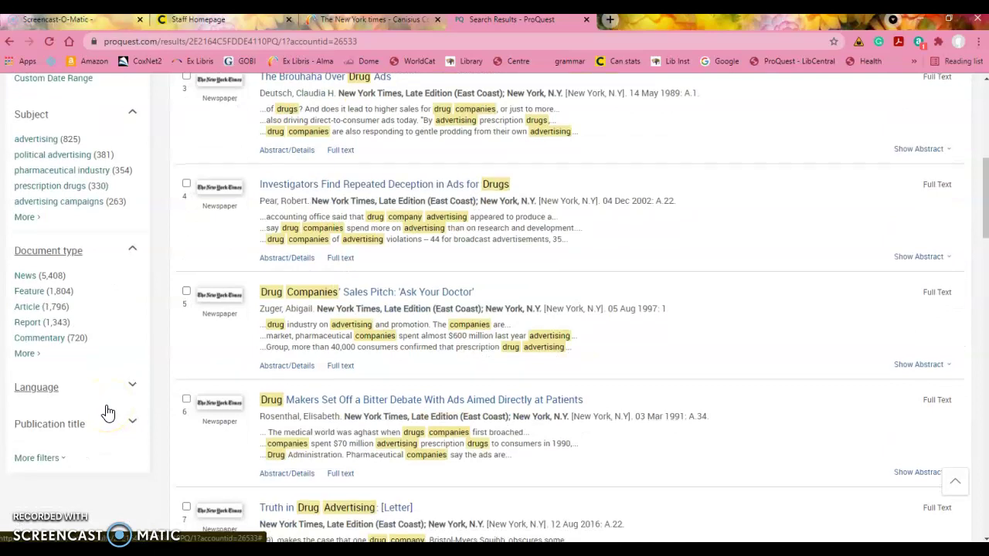
scroll(109, 414, down, 1)
click(133, 325)
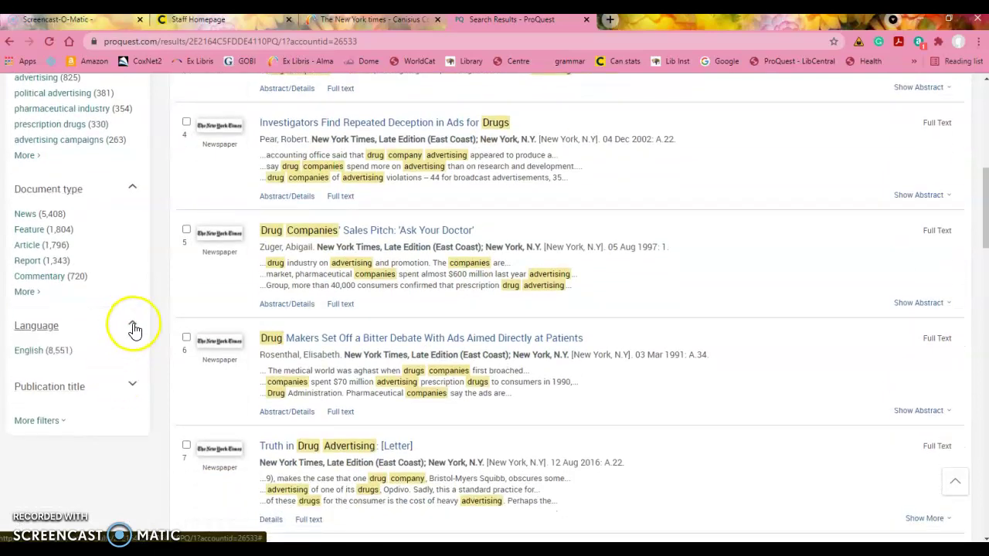
click(133, 326)
Open the abstract and details of the article "The Brouhaha Over Drug Ads" and look over the record
scroll(468, 408, up, 2)
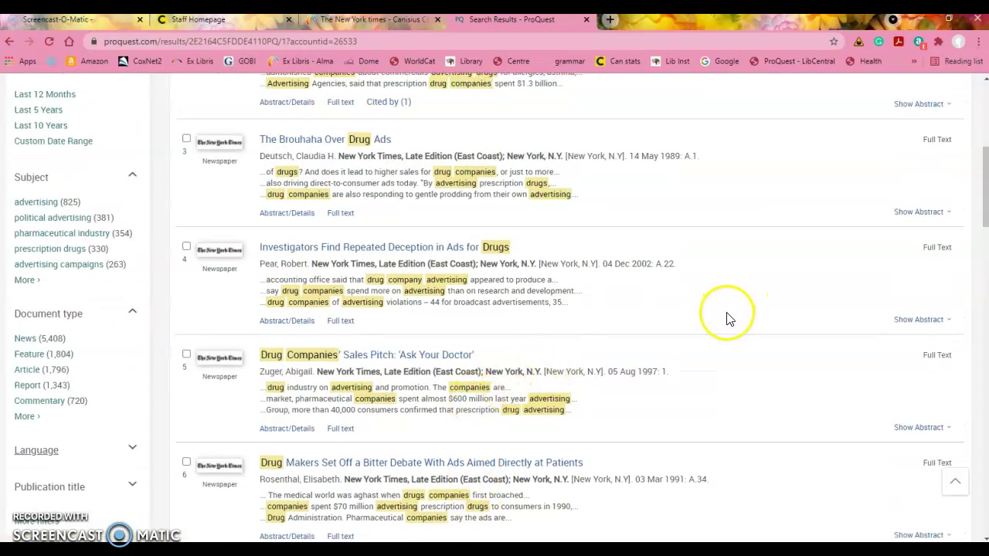
scroll(729, 317, up, 2)
scroll(729, 318, up, 2)
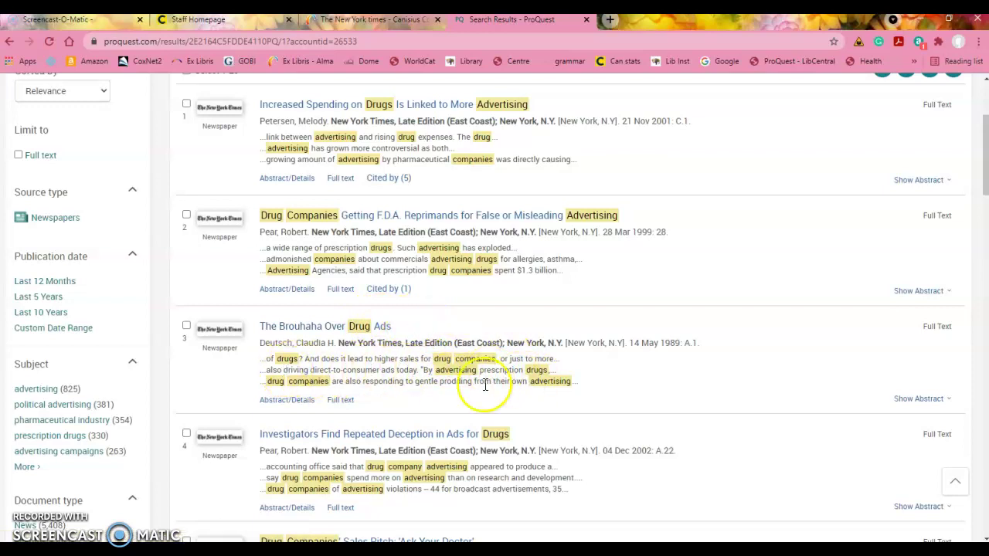
click(290, 401)
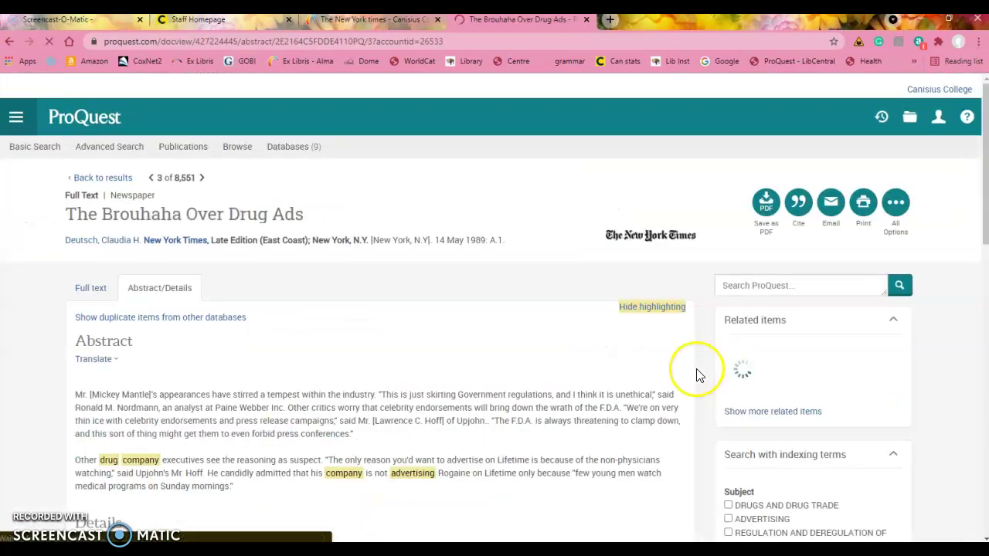
scroll(618, 386, down, 2)
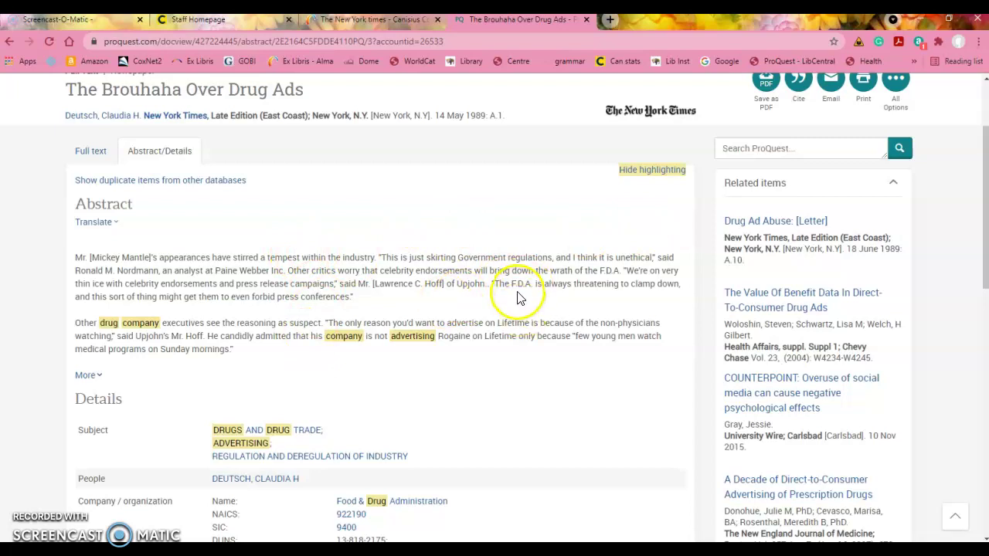
scroll(544, 293, up, 2)
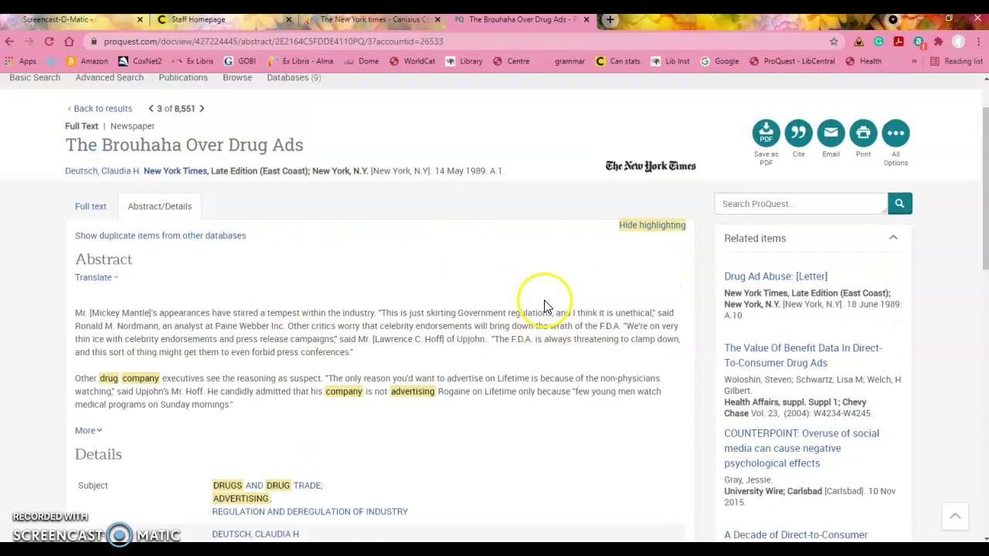
Examine the rest of the article's Details record, from subjects and companies down to the document URL and database
scroll(544, 304, down, 5)
scroll(544, 304, down, 1)
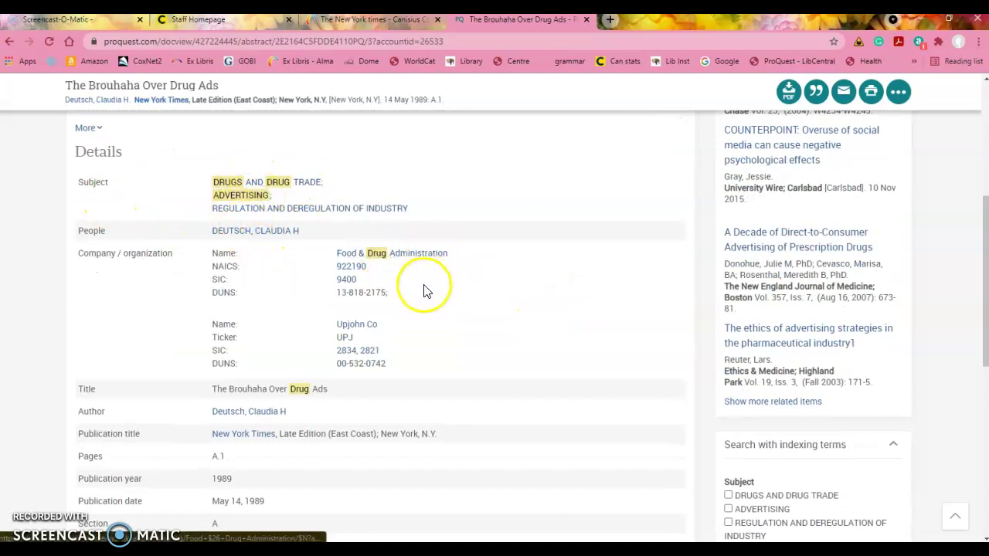
scroll(410, 318, down, 1)
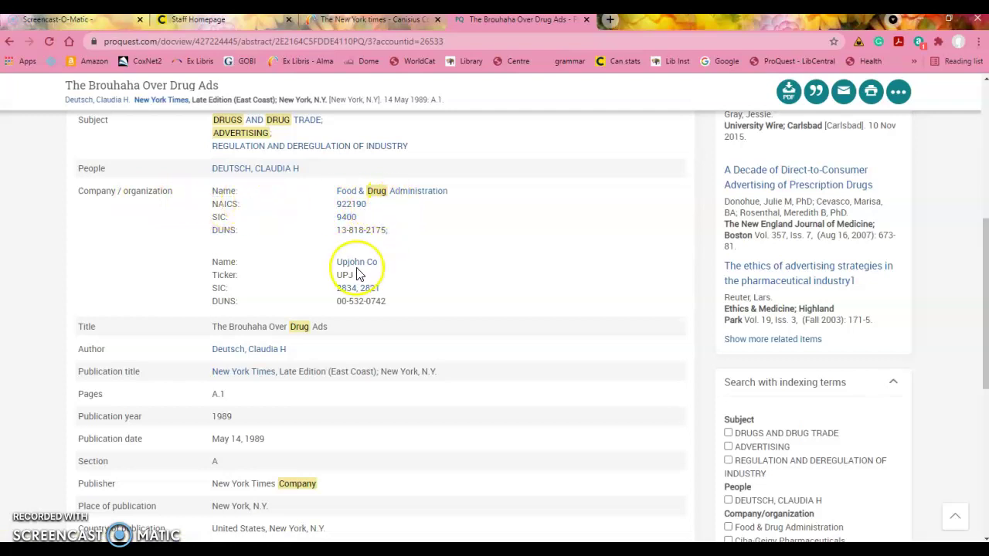
scroll(357, 273, down, 5)
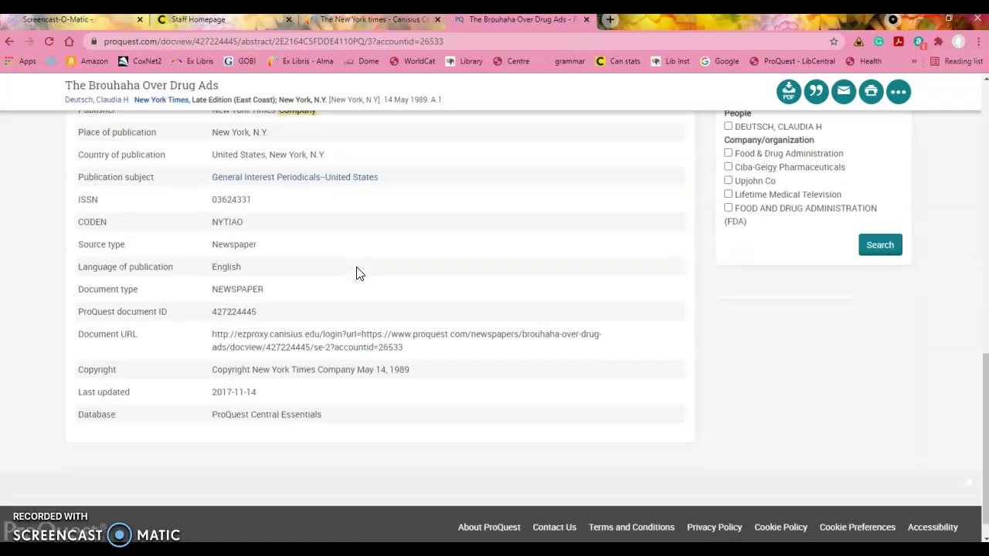
scroll(359, 255, up, 15)
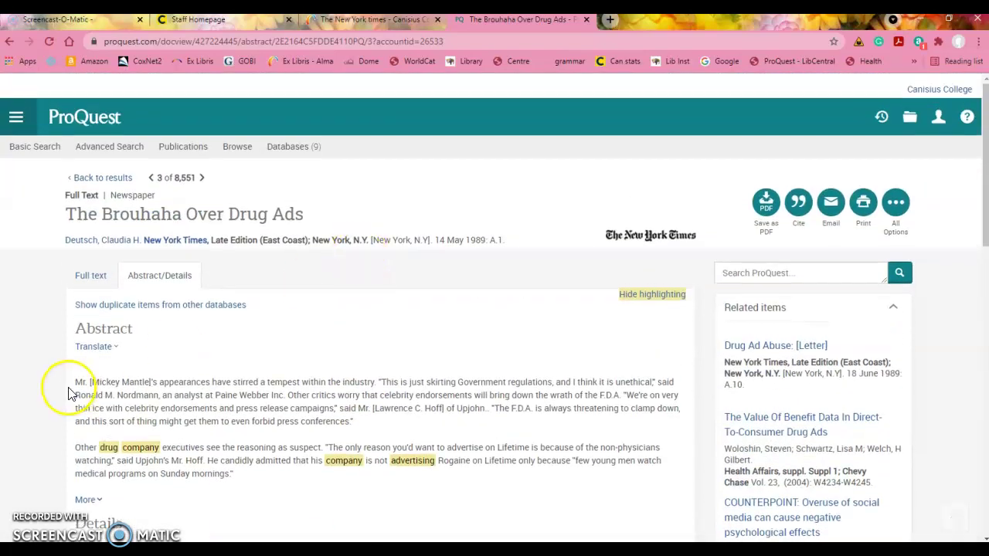
Show the article's full text and hide the search-term highlighting
click(87, 276)
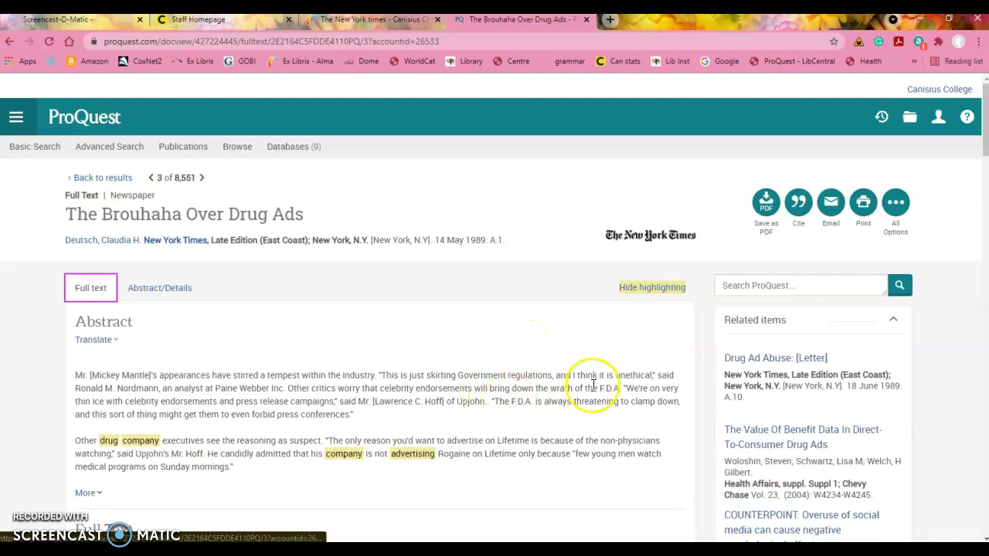
click(668, 289)
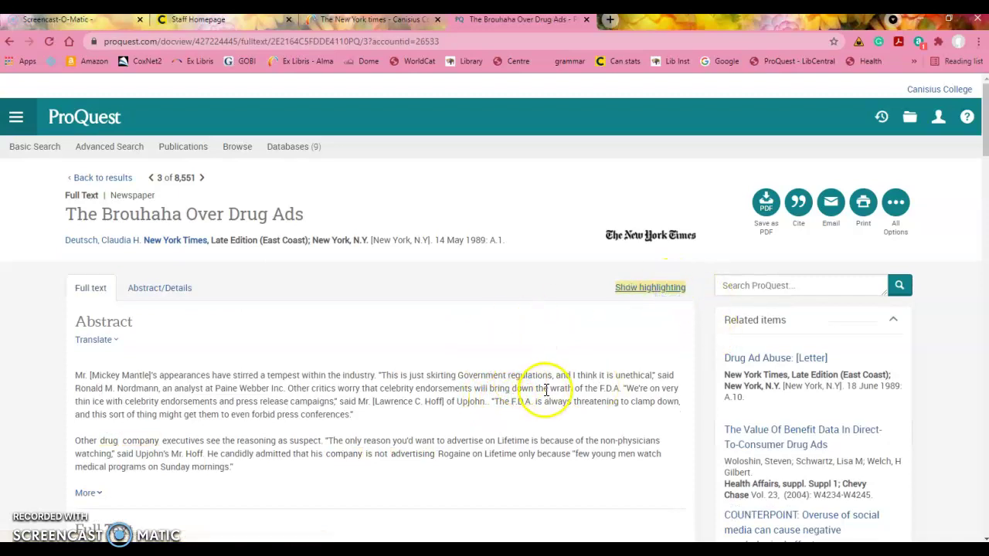
Skim the full text of the article through to its end and return to the beginning
scroll(546, 391, down, 1)
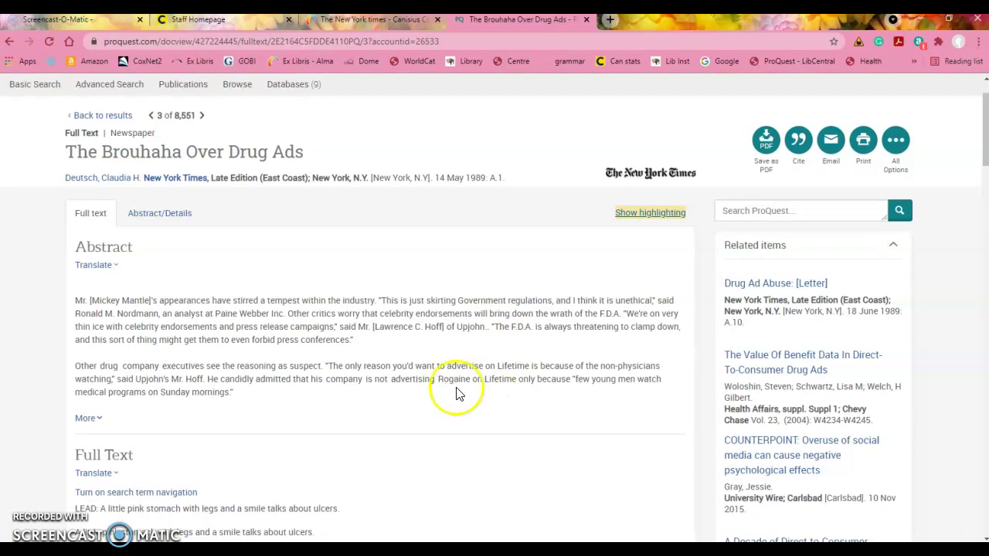
scroll(479, 392, down, 1)
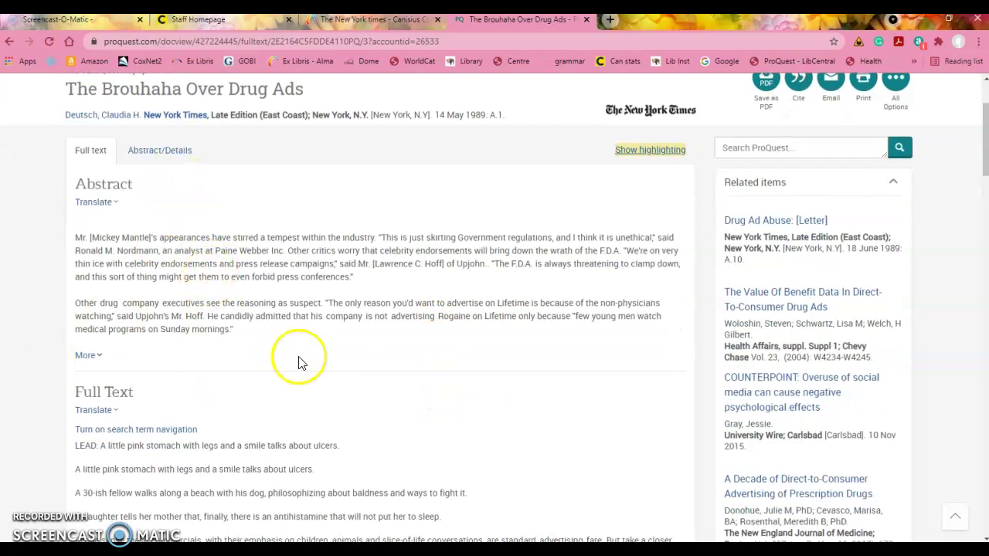
scroll(302, 363, down, 3)
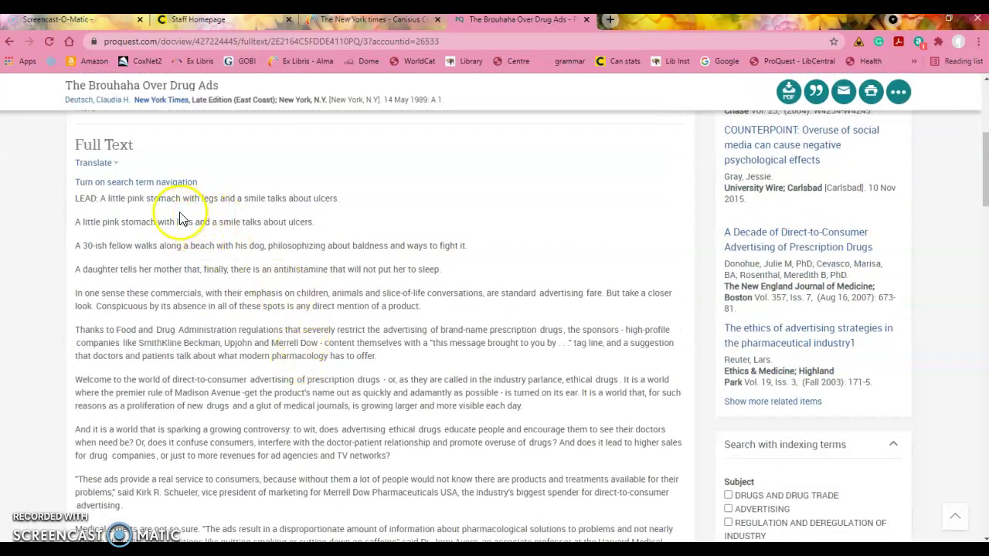
scroll(248, 319, down, 4)
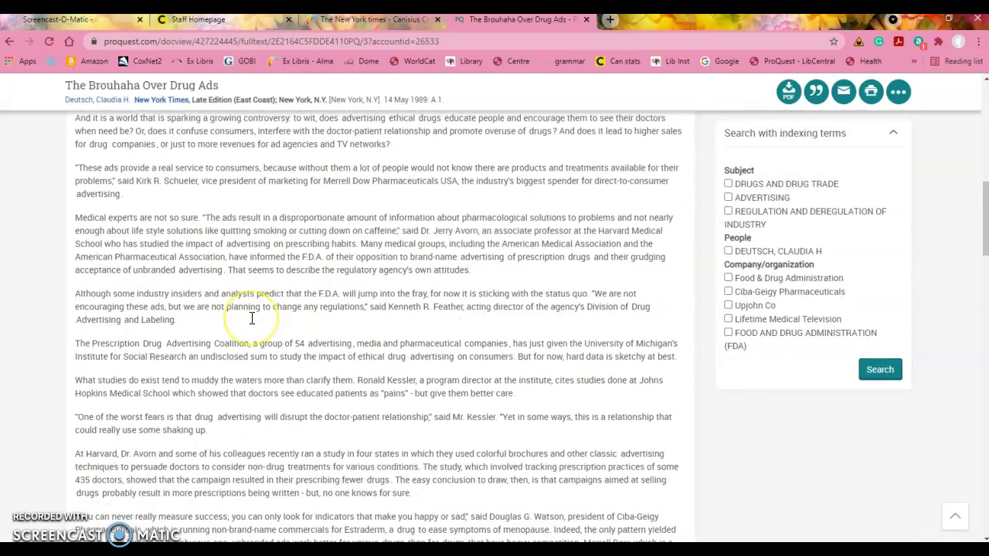
scroll(251, 318, down, 10)
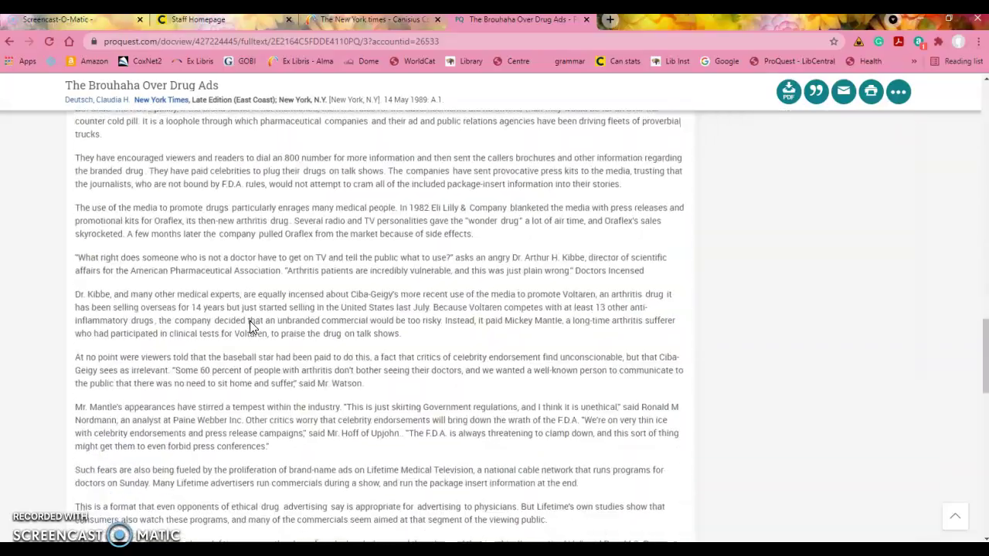
scroll(251, 326, down, 6)
scroll(263, 331, up, 14)
scroll(280, 334, up, 20)
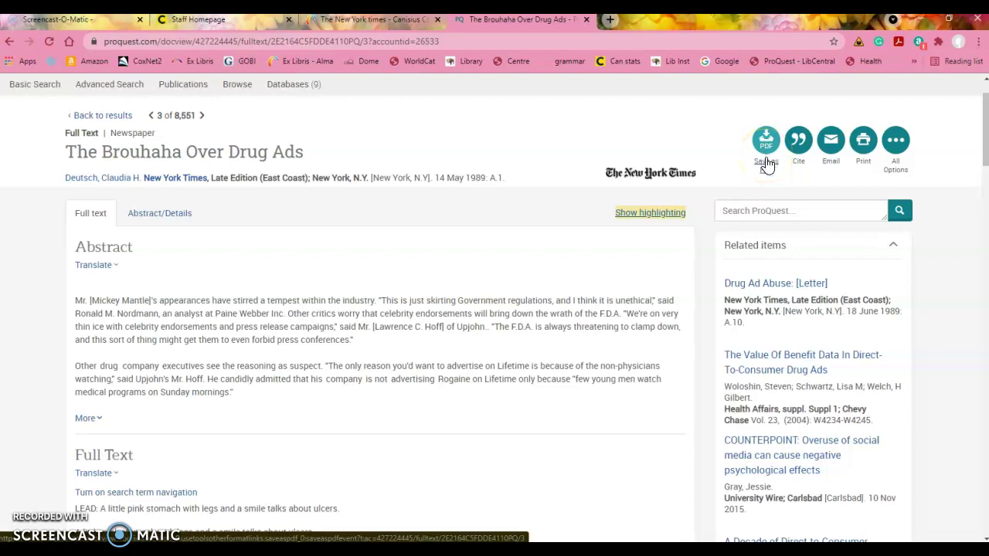
Save the article as a PDF, then open the downloaded file to look over its pages
click(800, 142)
click(763, 165)
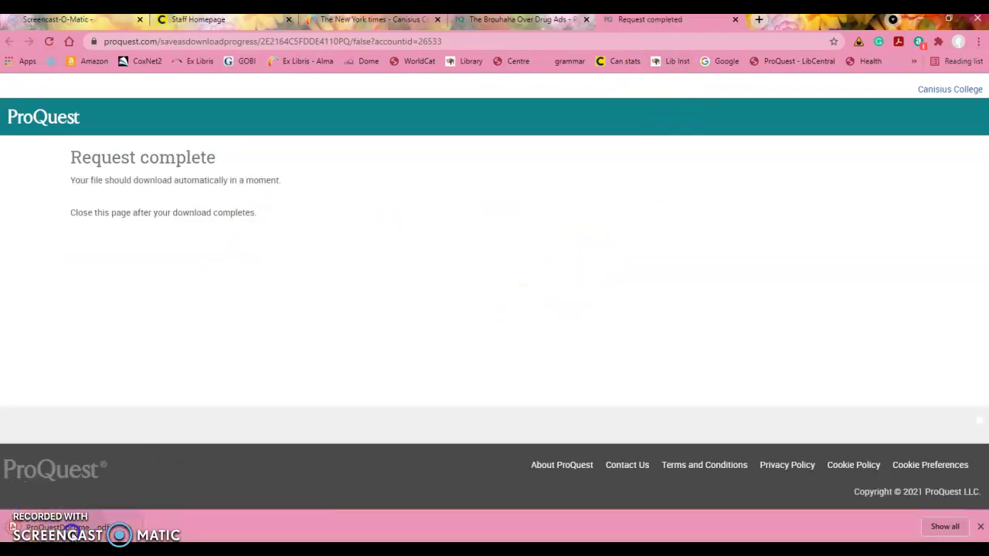
click(58, 527)
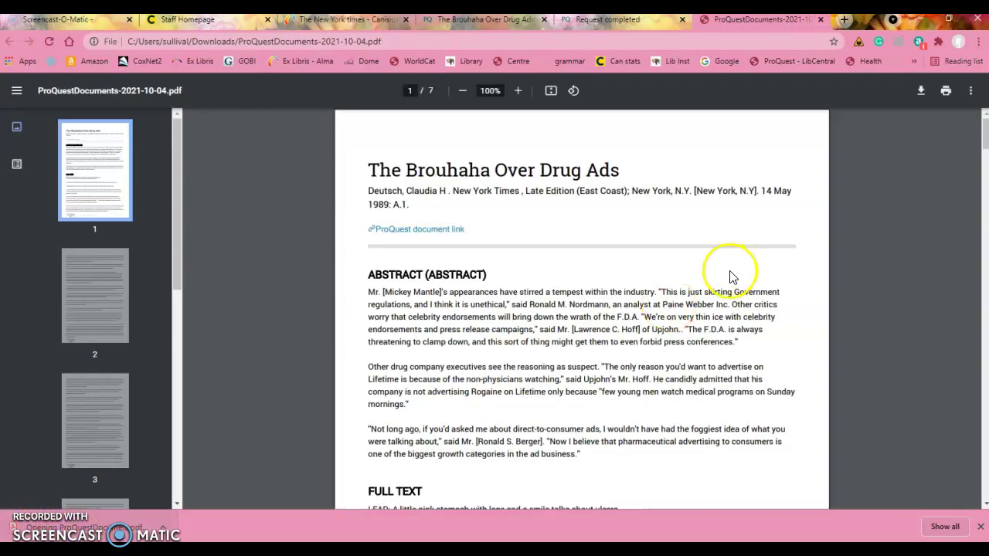
scroll(732, 277, down, 10)
scroll(732, 276, up, 5)
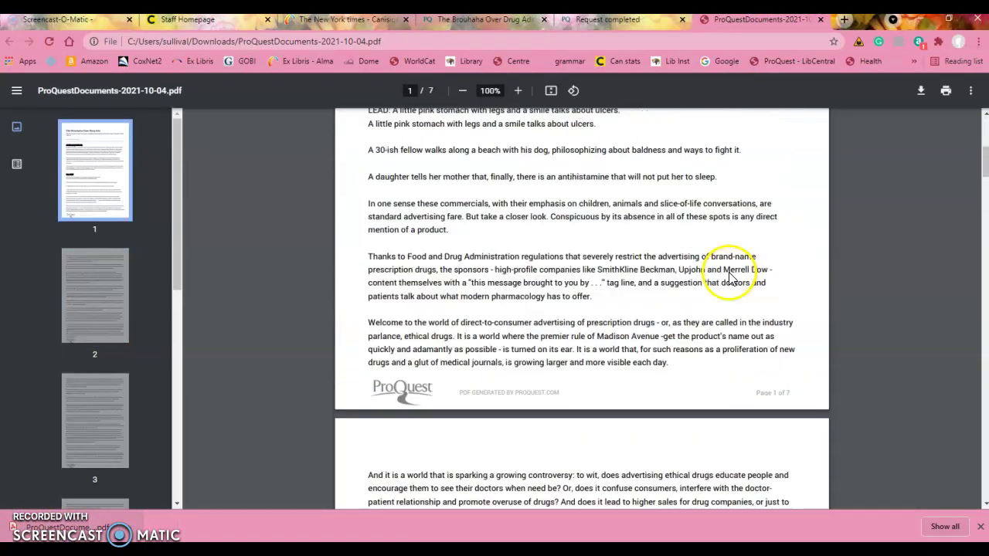
scroll(732, 277, up, 5)
Return to the article page in ProQuest and look over the related items listed for it
click(643, 26)
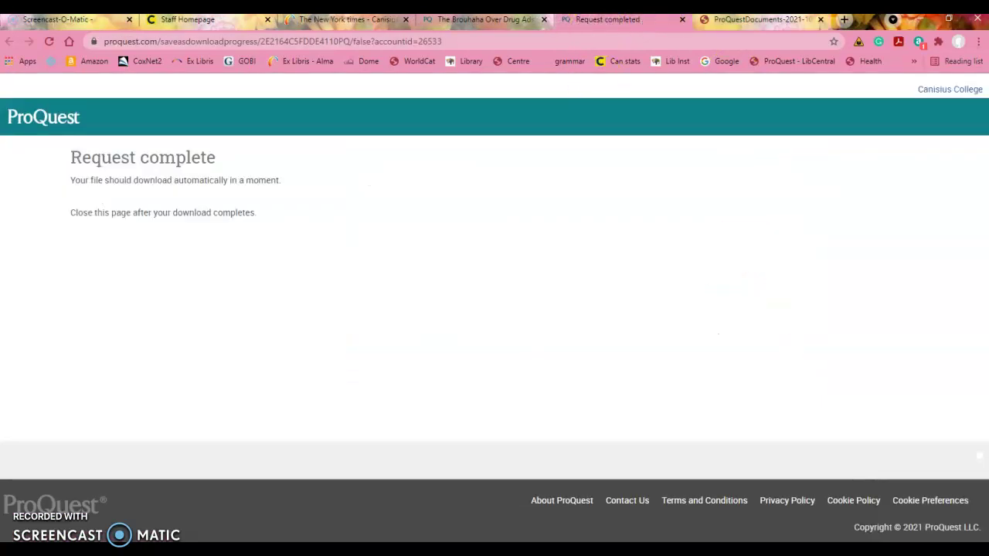
click(472, 20)
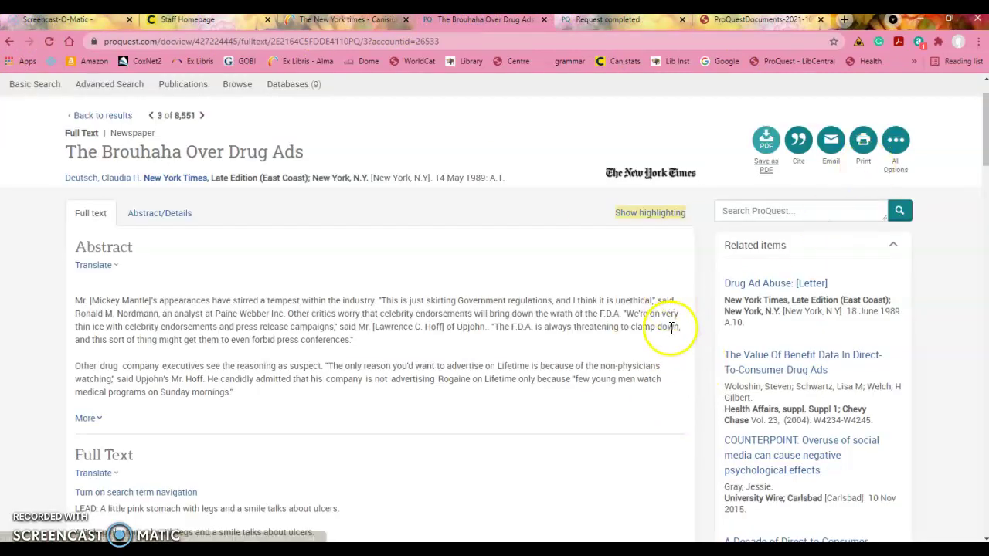
scroll(726, 305, down, 3)
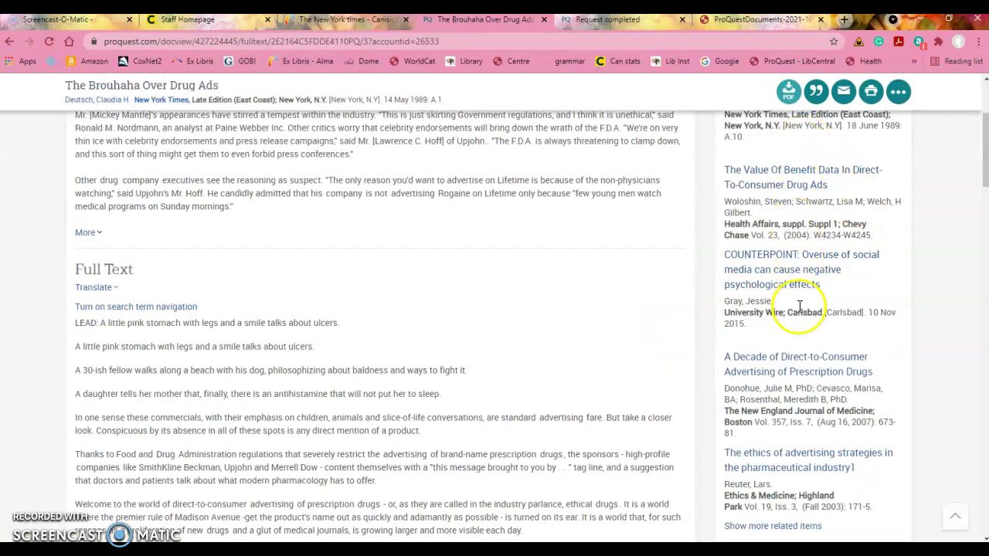
scroll(798, 304, up, 3)
scroll(800, 313, down, 1)
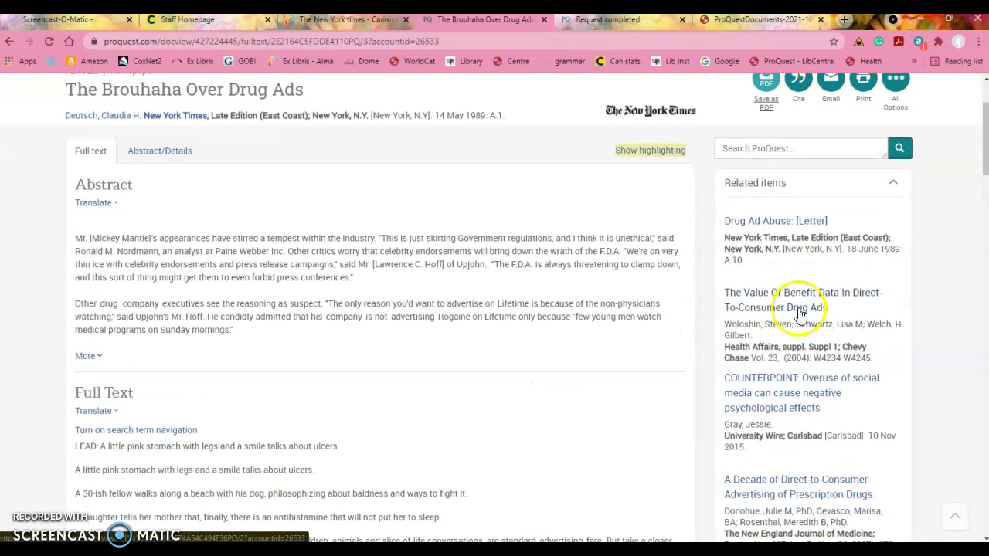
scroll(799, 313, down, 2)
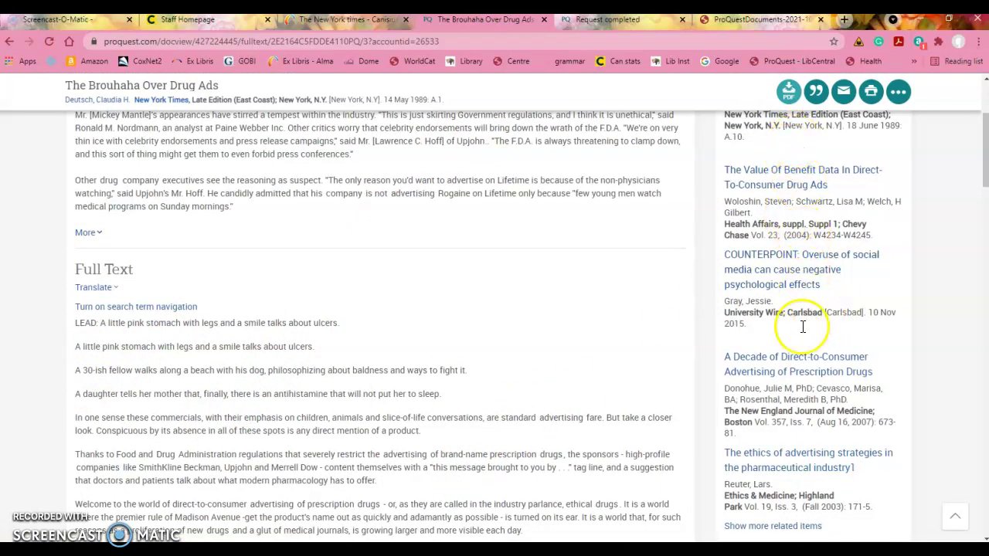
scroll(805, 389, down, 1)
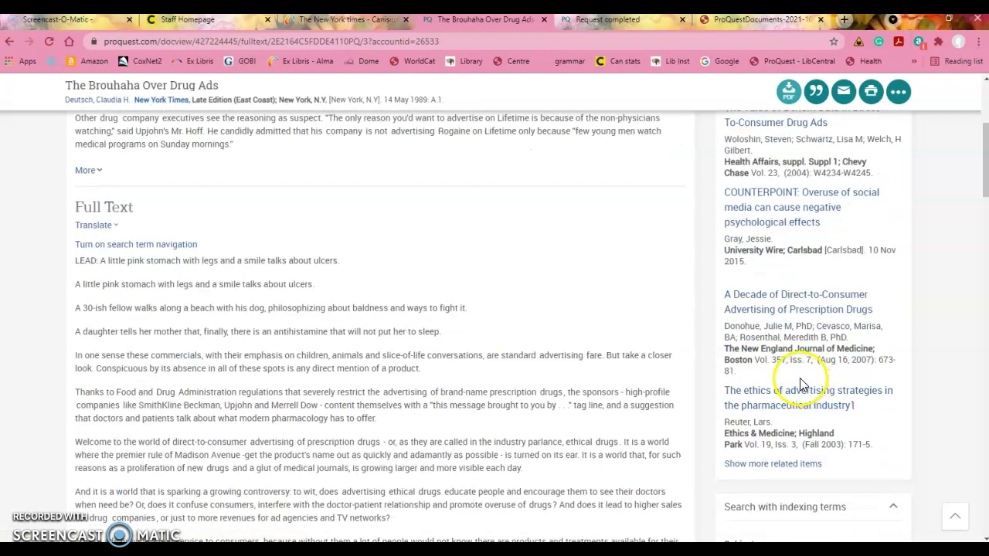
scroll(799, 378, up, 3)
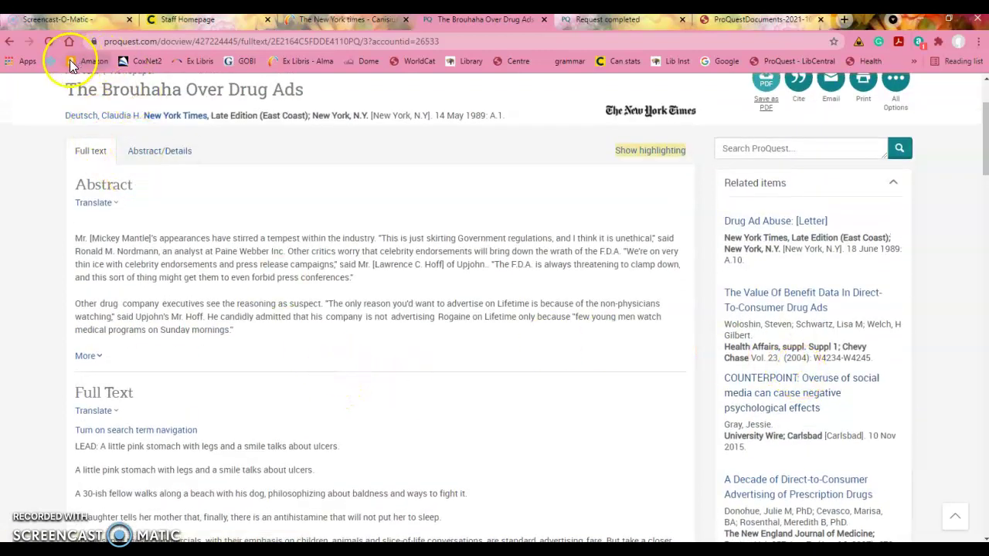
Go back to the search results for drug company advertising and browse the listed New York Times articles
click(9, 43)
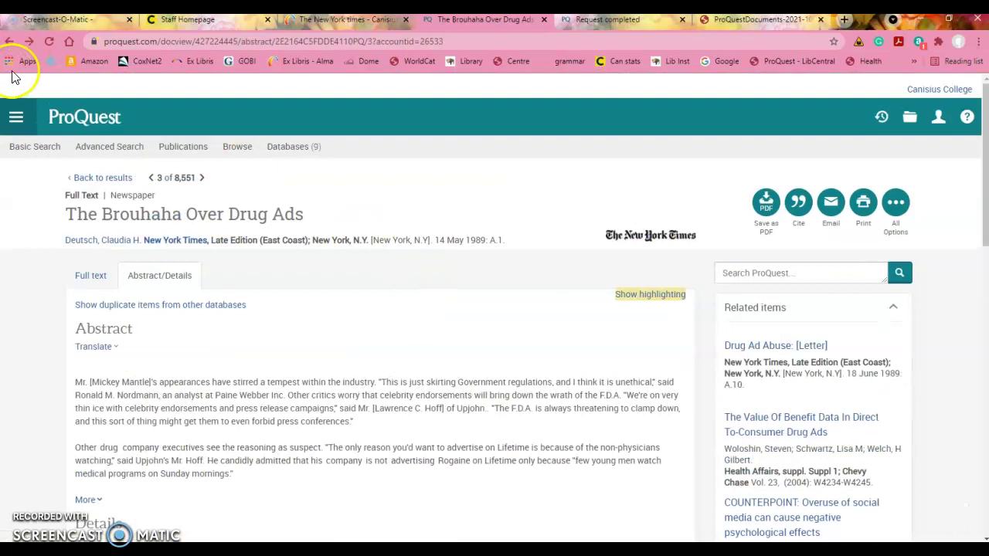
click(10, 42)
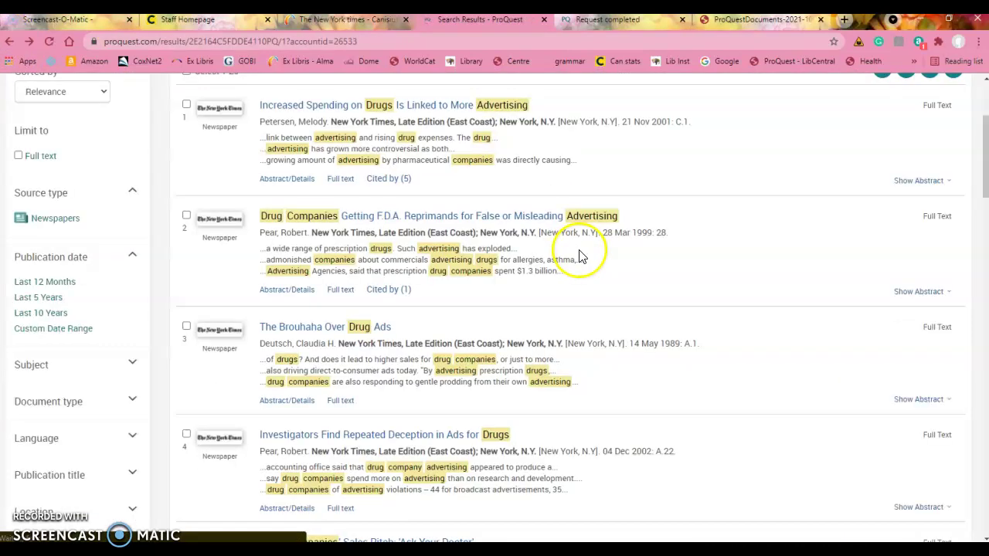
scroll(703, 367, down, 3)
scroll(703, 367, down, 6)
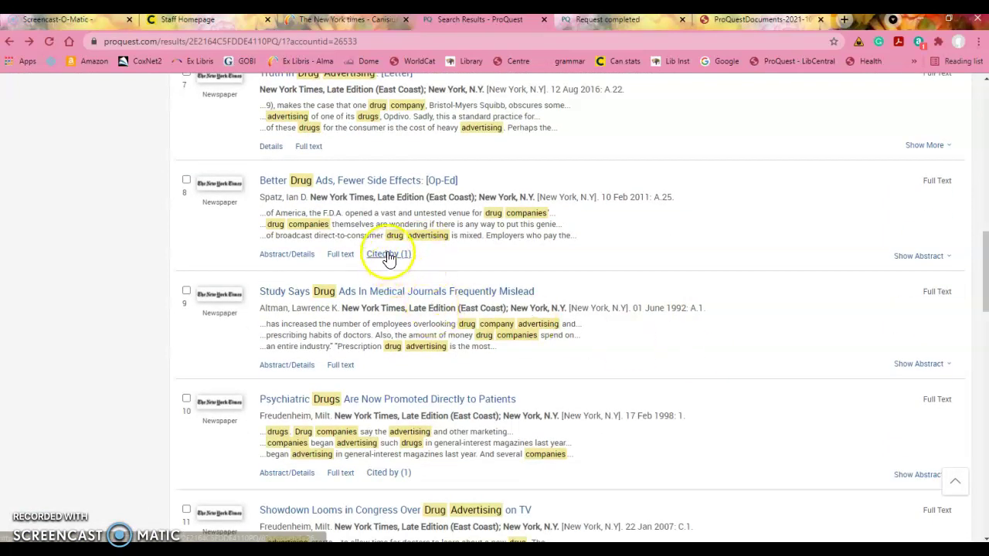
scroll(573, 351, down, 2)
scroll(573, 351, down, 5)
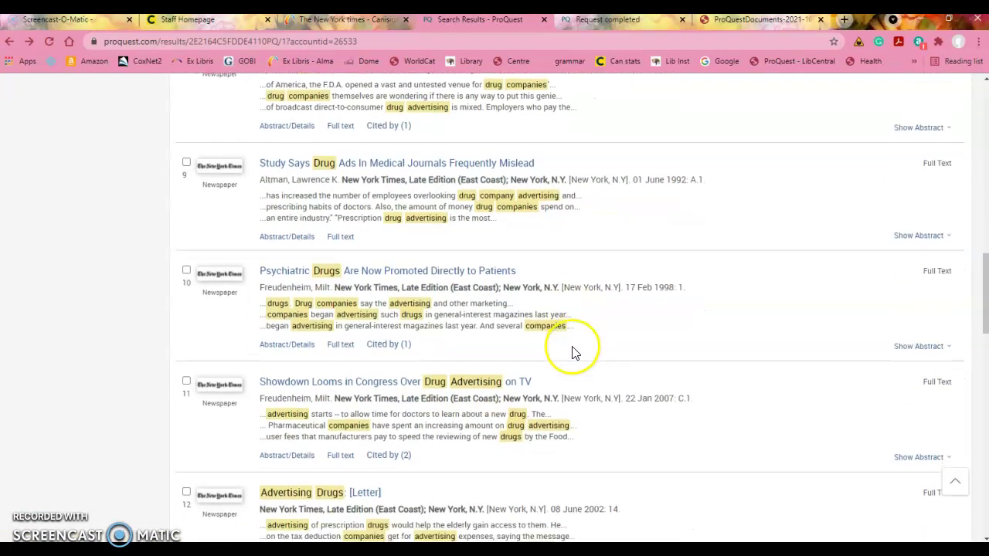
scroll(573, 352, down, 2)
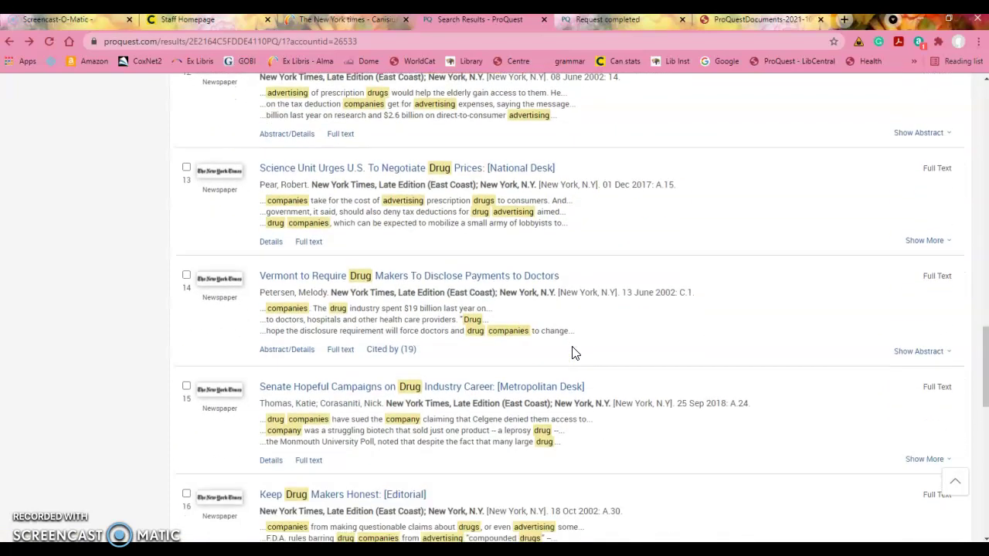
scroll(356, 408, up, 6)
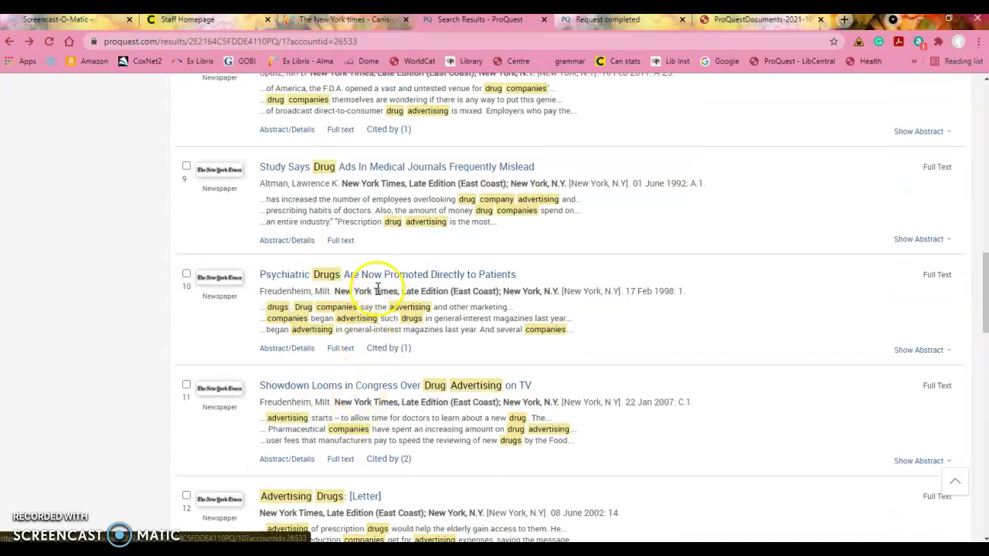
scroll(698, 182, up, 2)
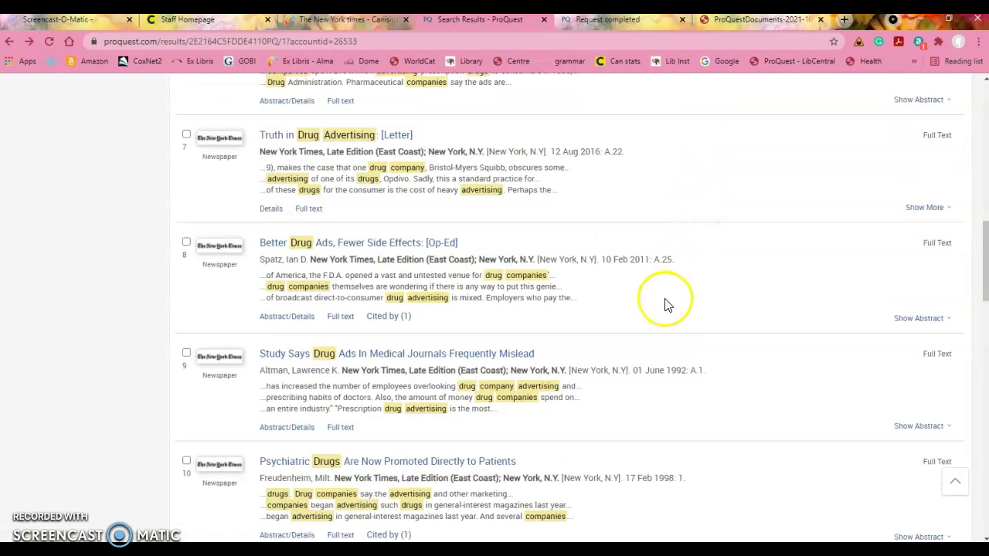
scroll(664, 301, up, 3)
scroll(664, 294, up, 4)
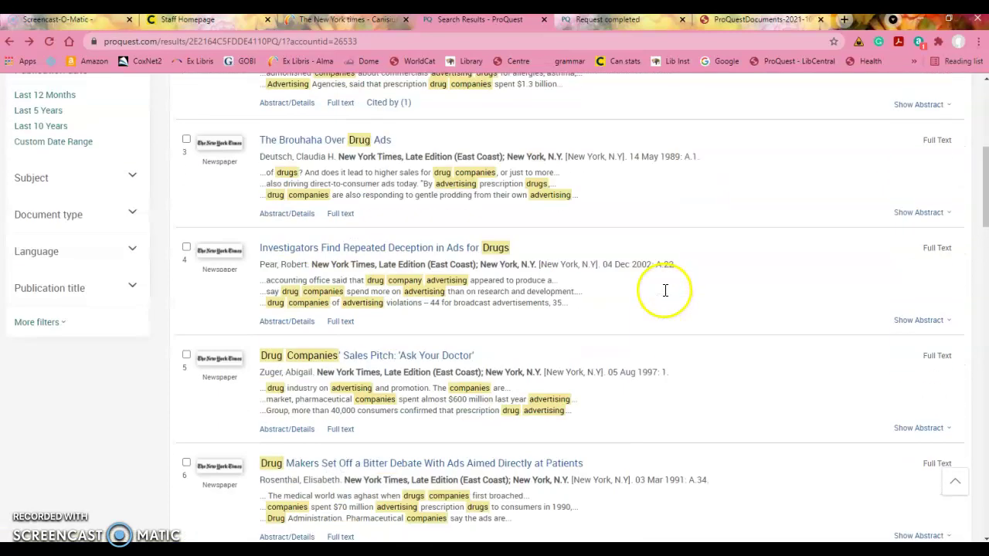
scroll(665, 296, up, 3)
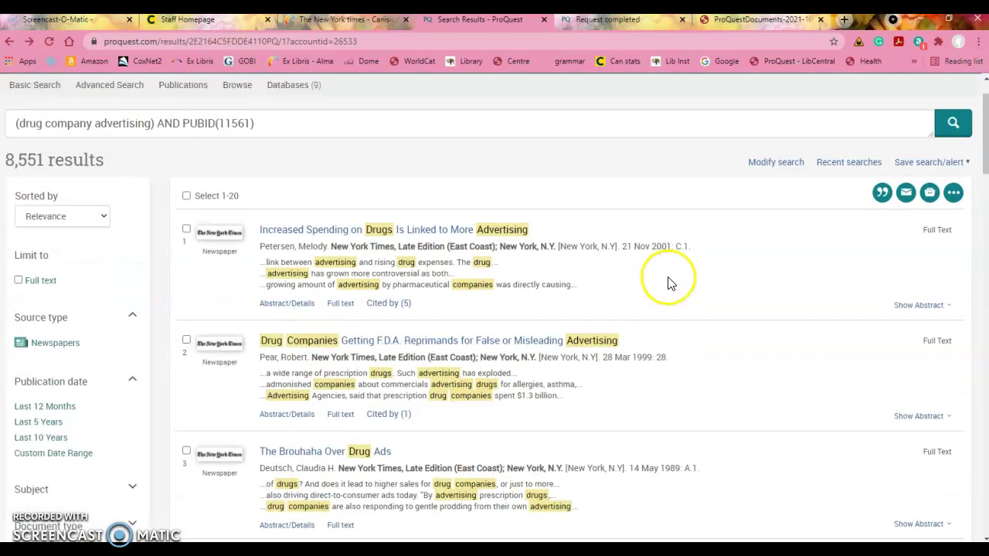